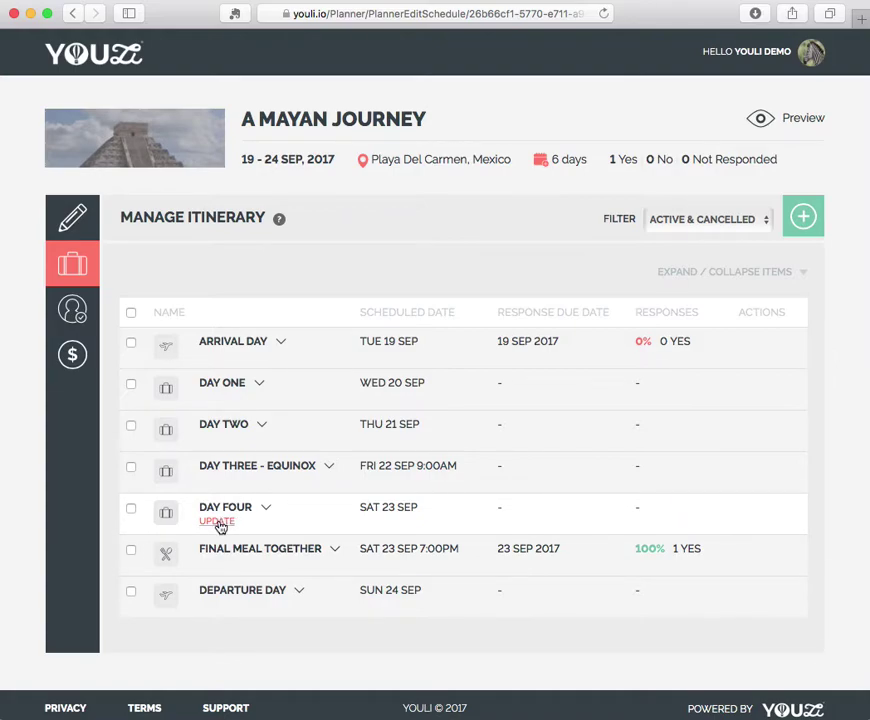
Make the Day Four itinerary item require a response, with a response due date of 01/09/2017
click(218, 522)
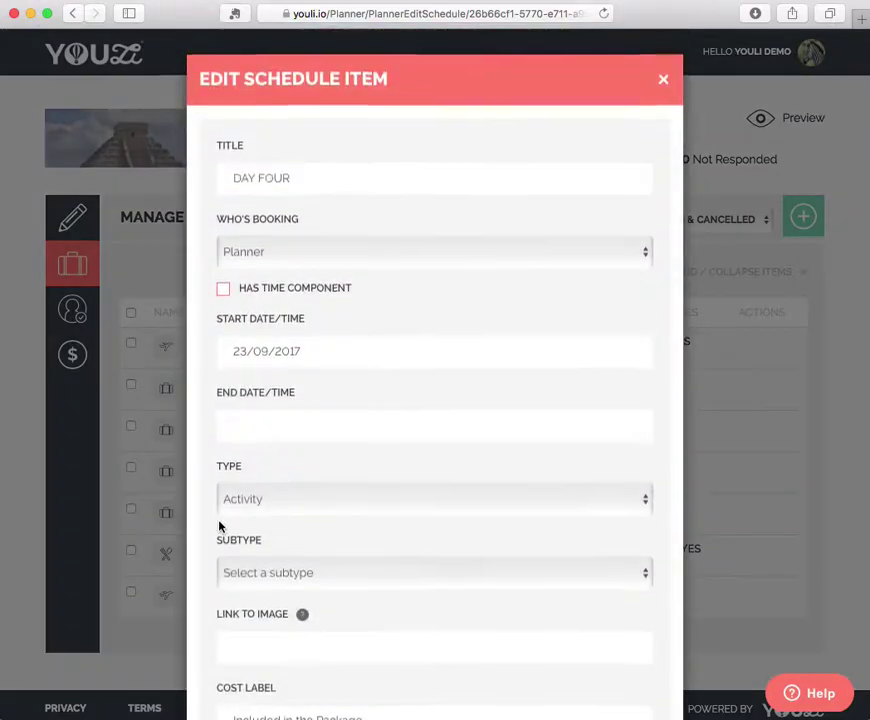
scroll(385, 526, down, 10)
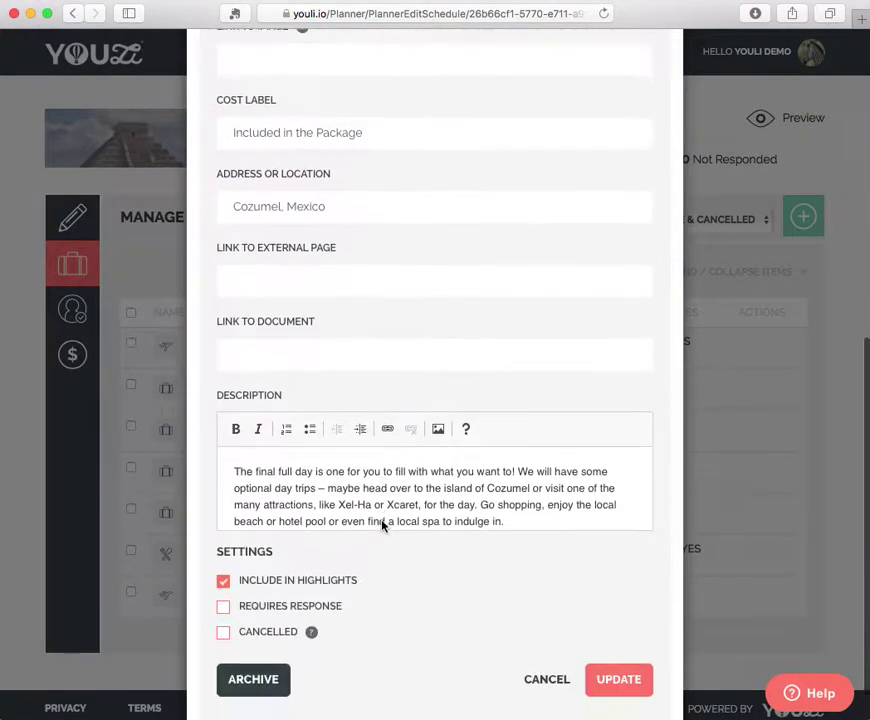
scroll(383, 526, down, 2)
scroll(440, 456, down, 1)
drag(316, 433, 232, 432)
click(223, 565)
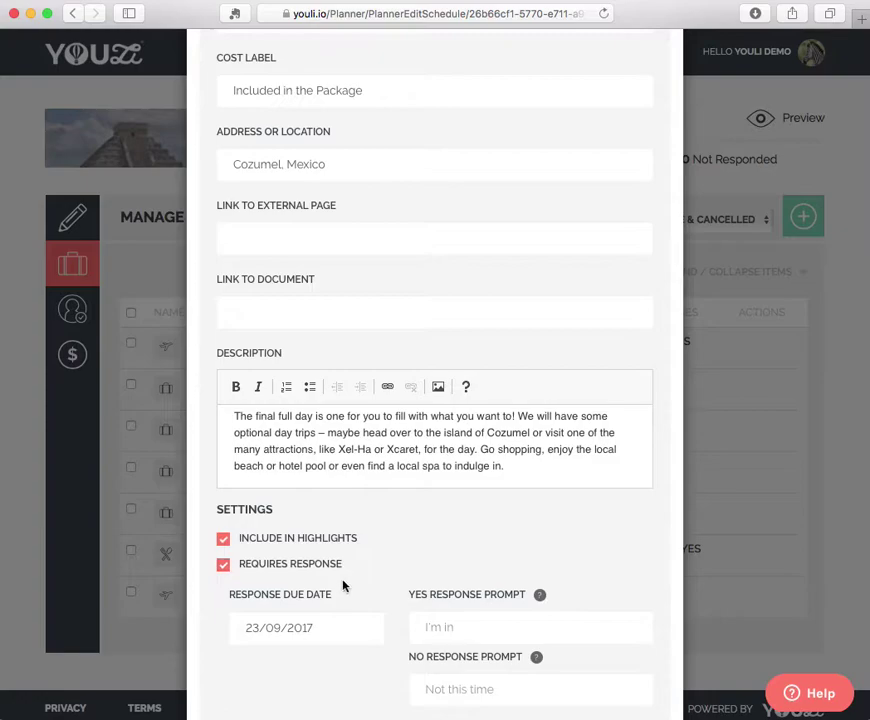
drag(247, 626, 314, 626)
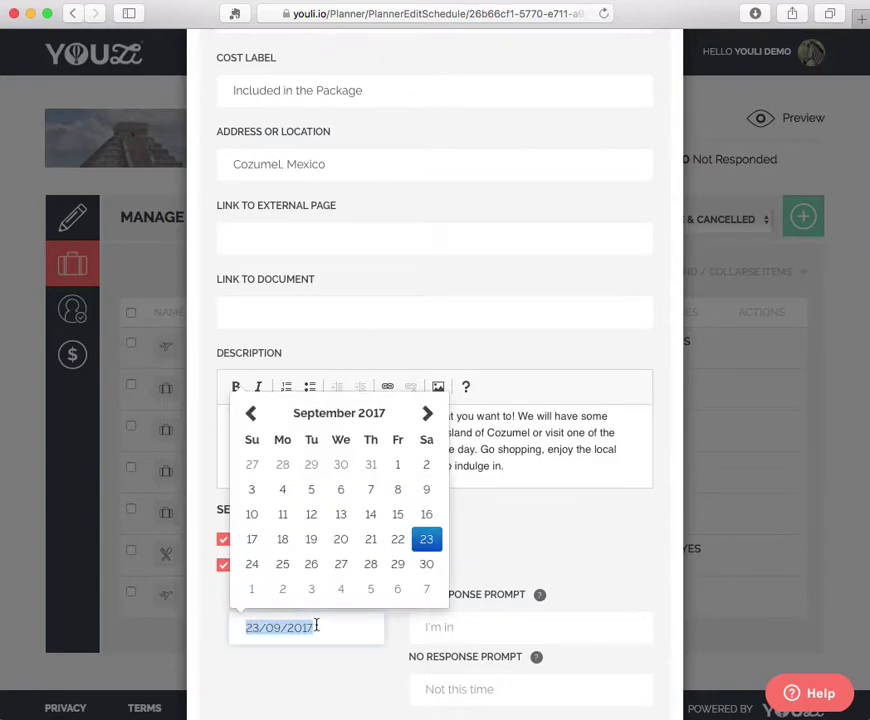
click(321, 626)
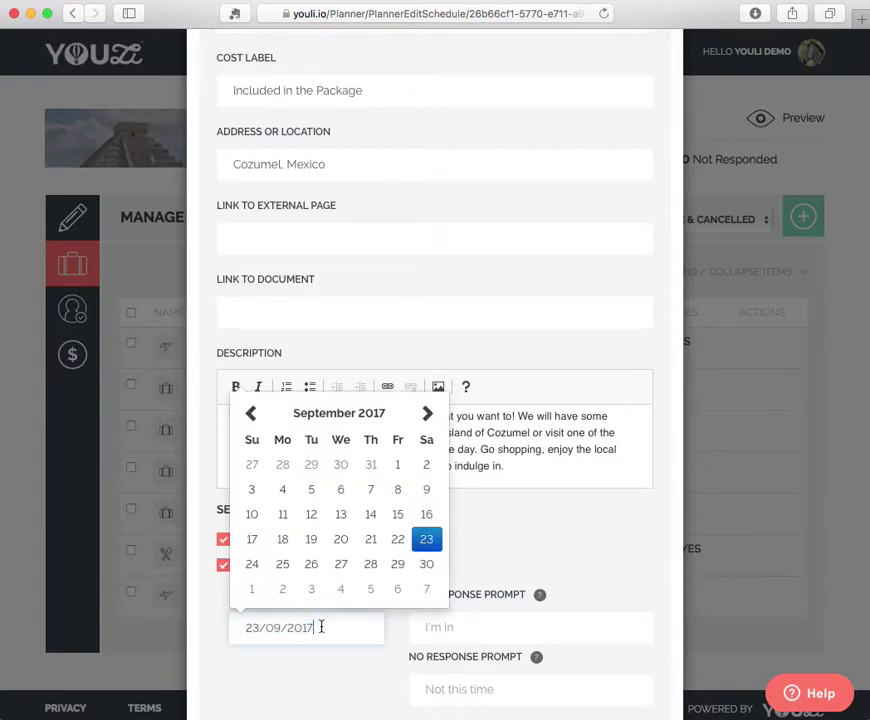
click(397, 468)
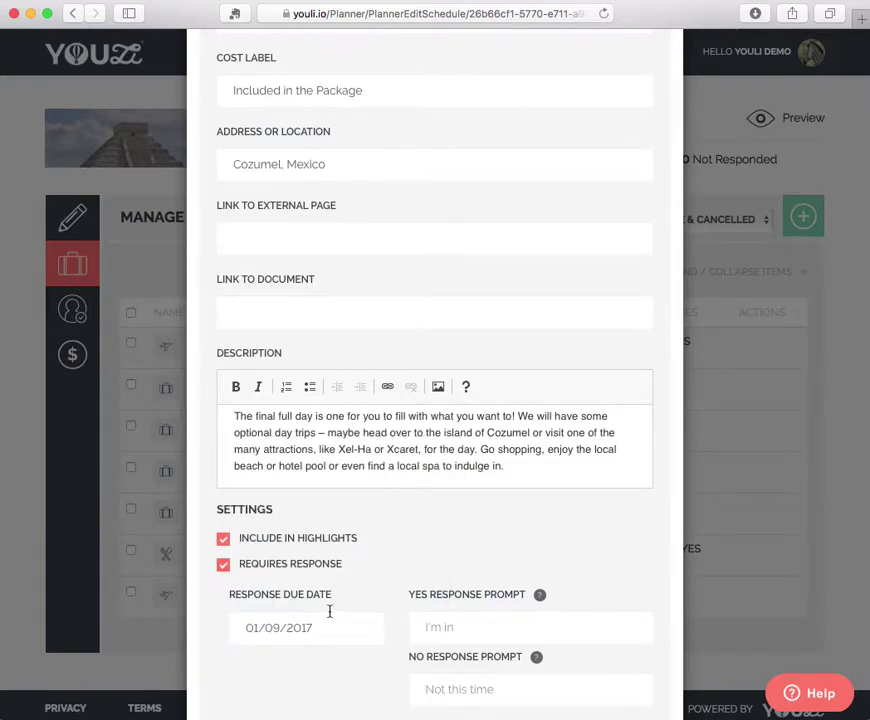
Set the yes response prompt to "Absolutely!" and the no response prompt to "No thanks", and save the Day Four item
click(465, 628)
scroll(465, 630, down, 2)
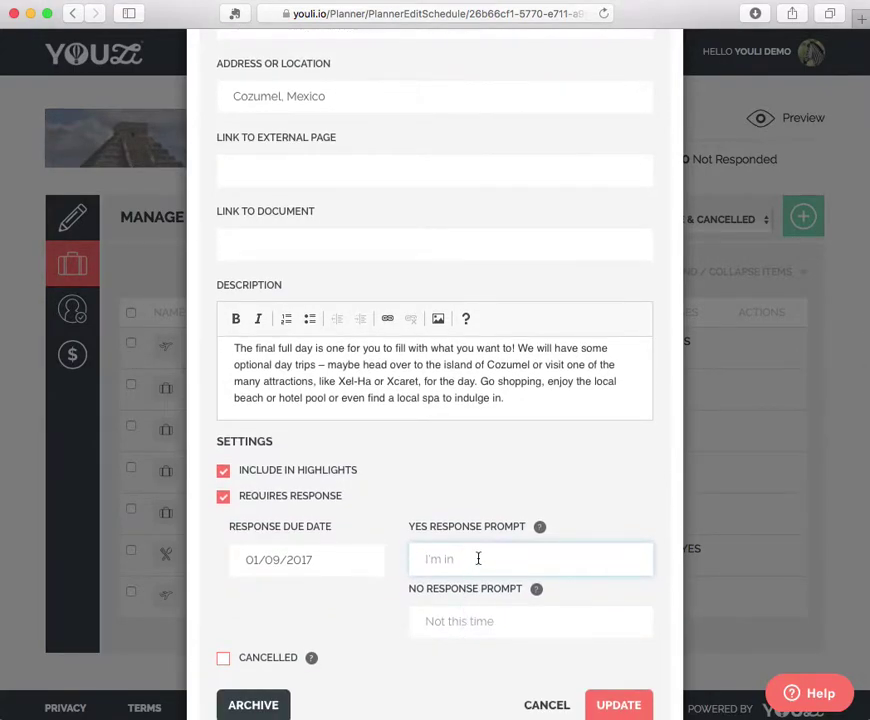
text(Absolutely!)
click(480, 614)
text(No thank)
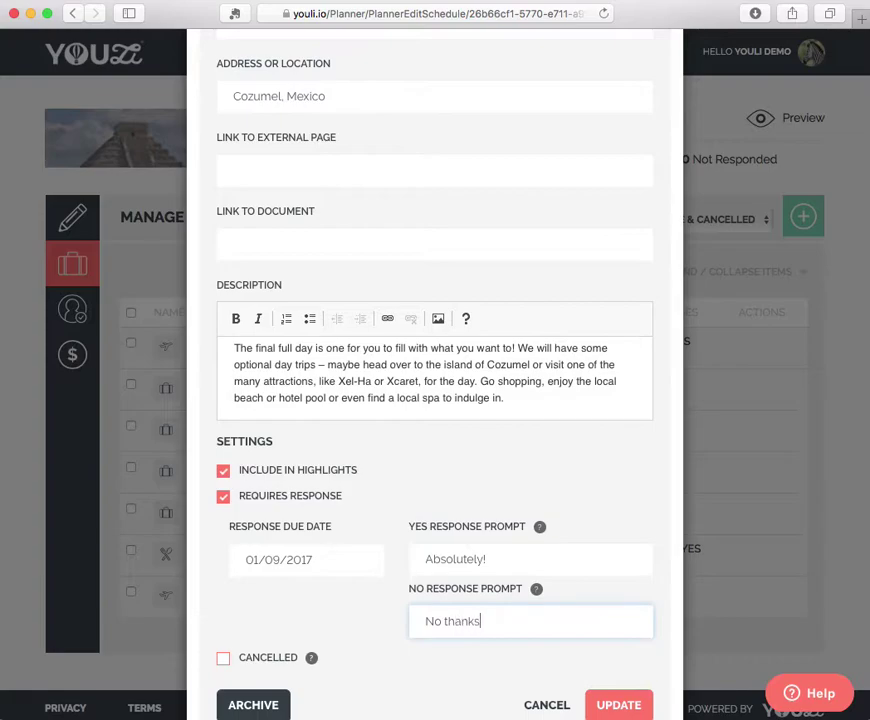
text(s)
scroll(520, 660, down, 2)
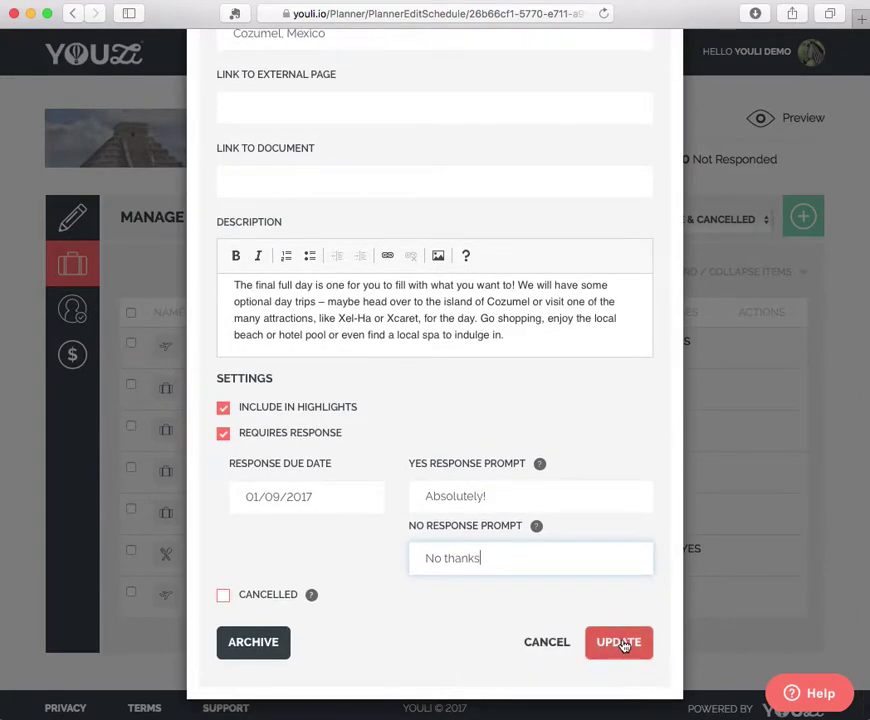
click(624, 644)
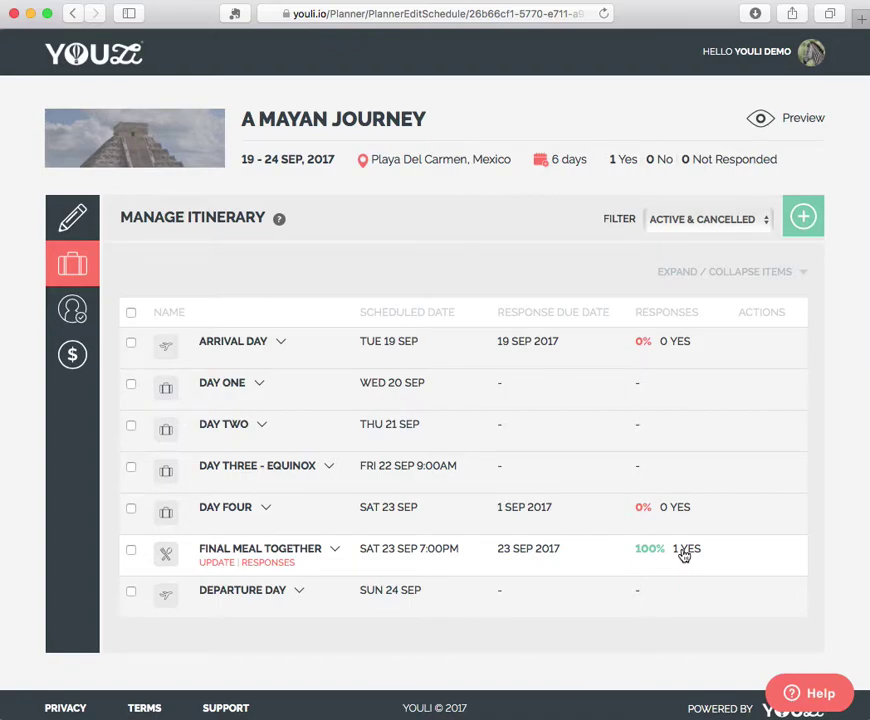
Review the responses for Final Meal Together with the filter set to All, and return to the itinerary
click(683, 553)
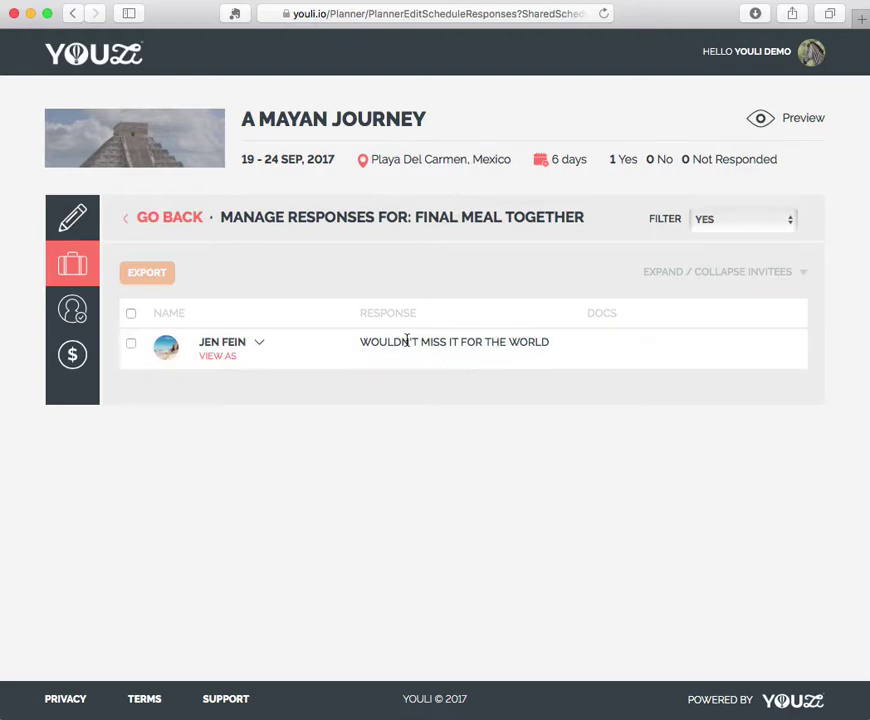
drag(362, 342, 553, 342)
click(658, 273)
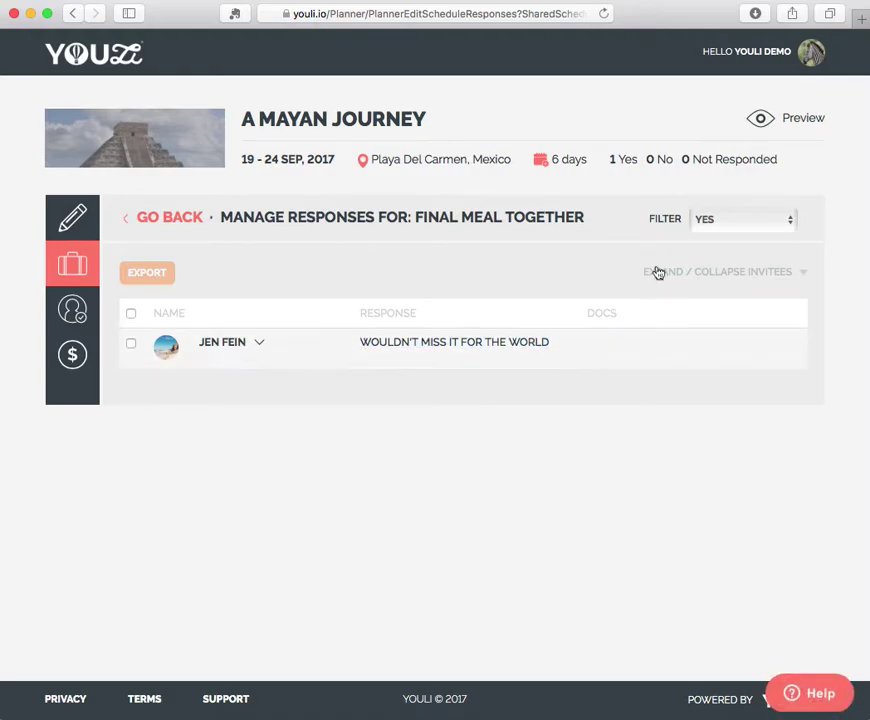
click(772, 224)
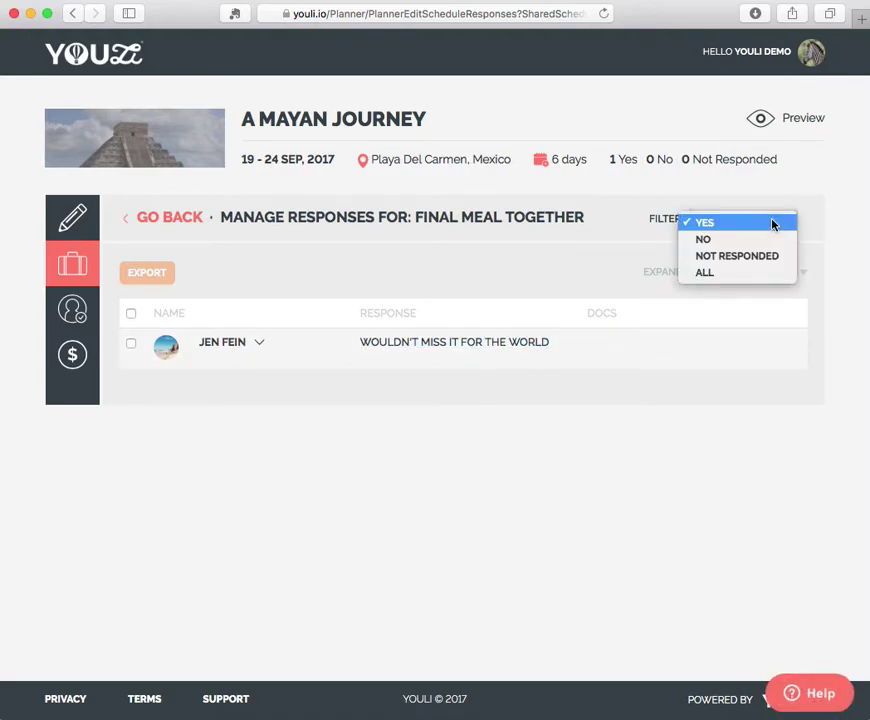
click(763, 274)
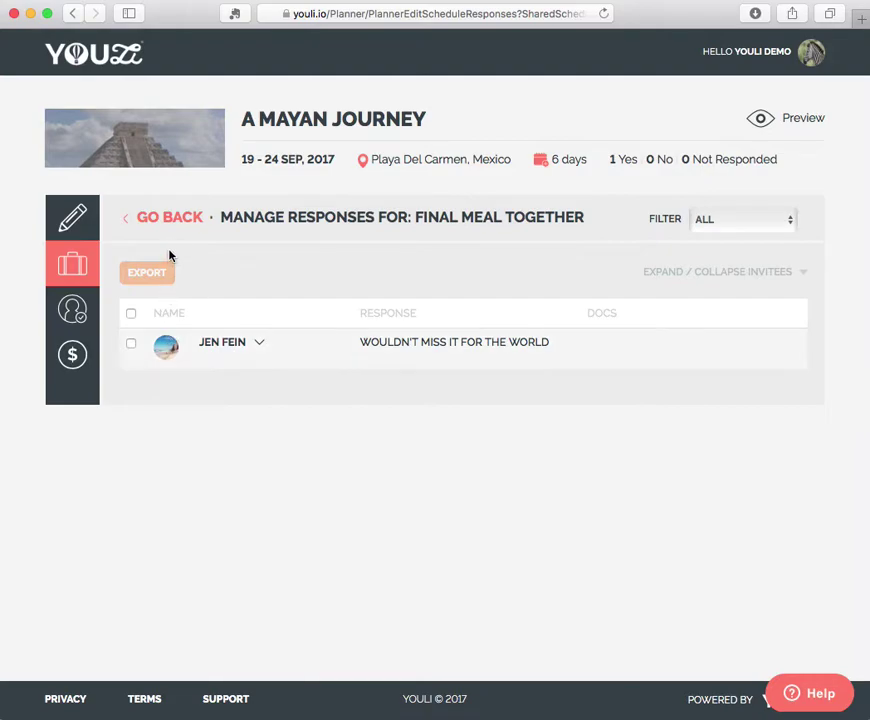
click(172, 220)
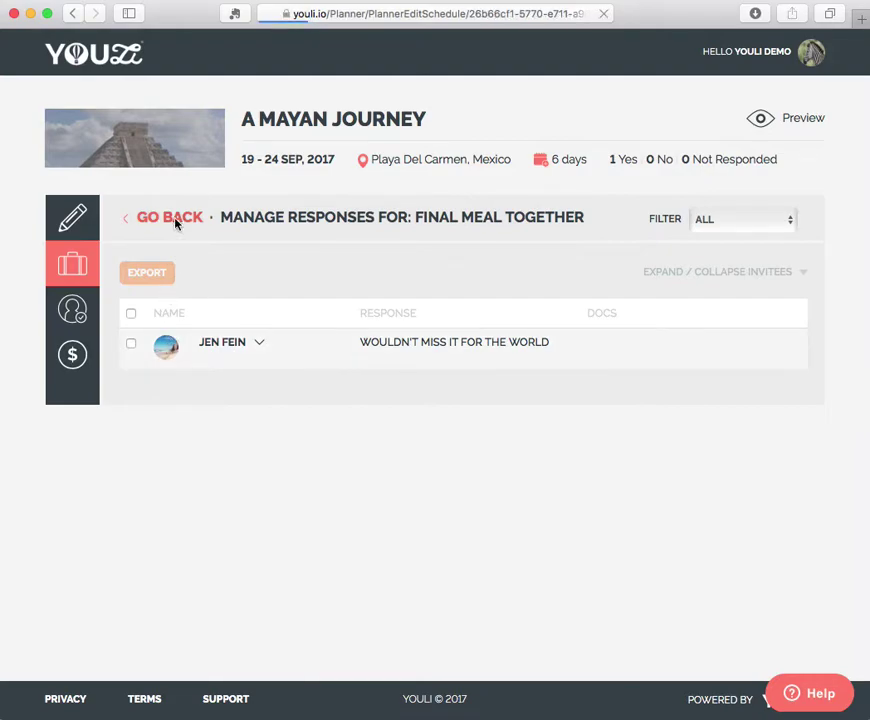
Add a paragraph to Day Four's description about meeting at Parque Los Fundadores, Founder's Plaza, for the Mayan fire dancers, followed by an empty line
mouse_move(214, 528)
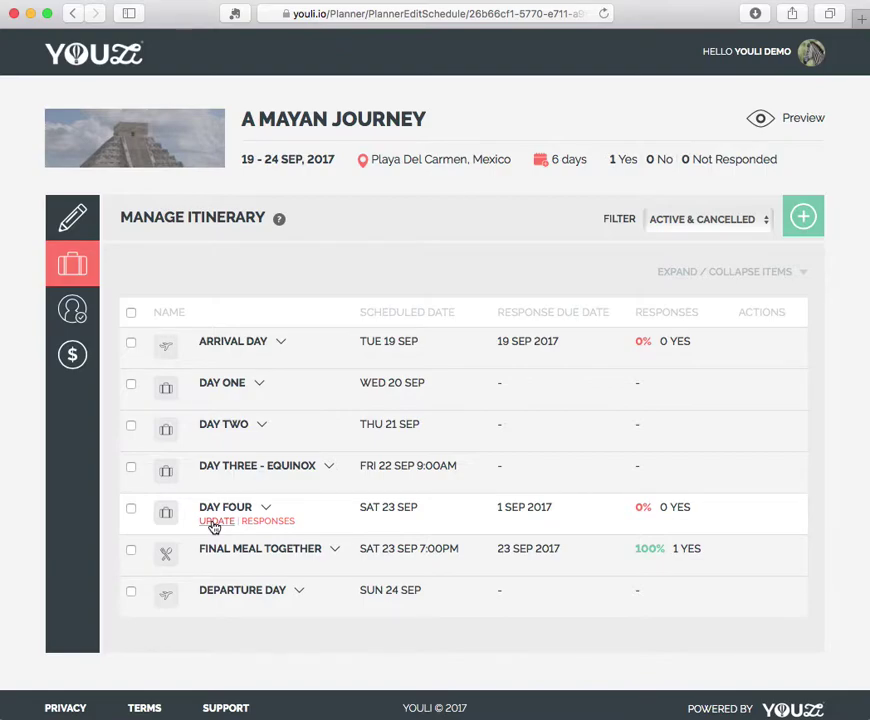
click(215, 522)
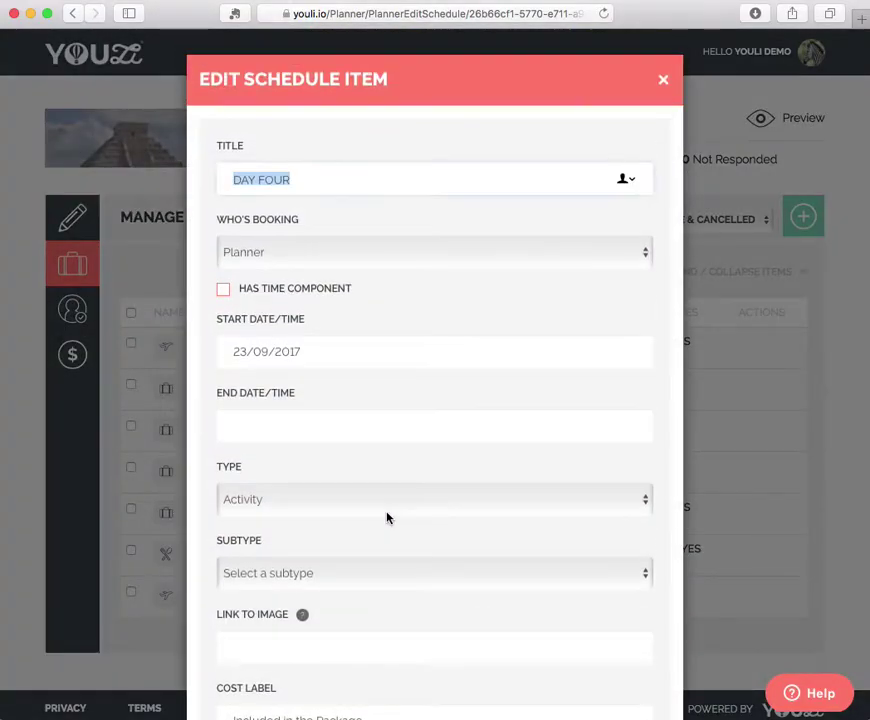
scroll(388, 518, down, 10)
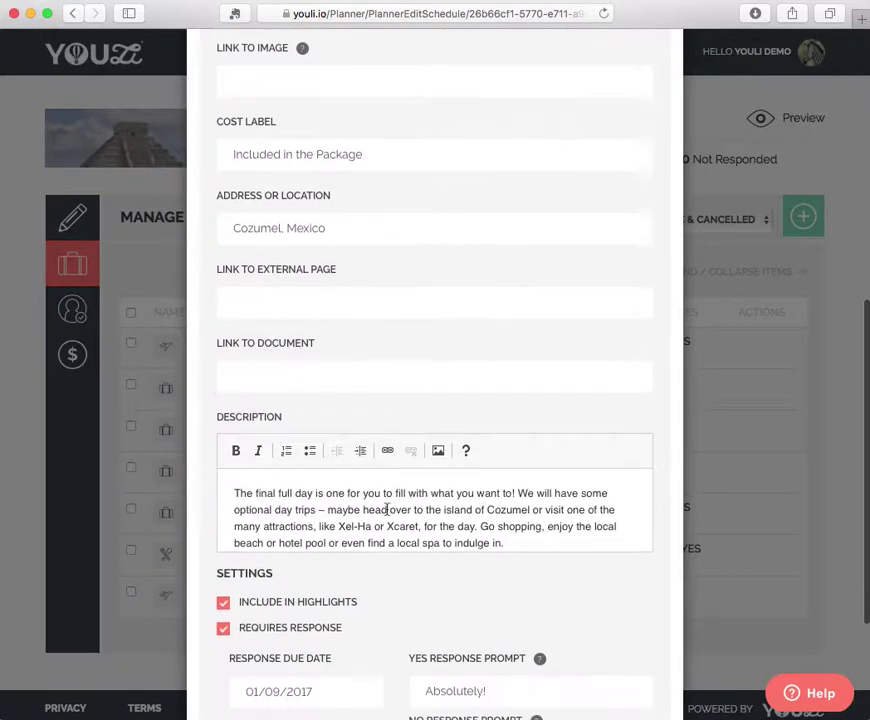
click(532, 528)
key(Return)
text(As the sun sets, we will meet at Parque Los Fundadores, Founder’s Plaza. The traditional Mayan fire dancers will showcase the songs and celebrations of their cultural tradition.)
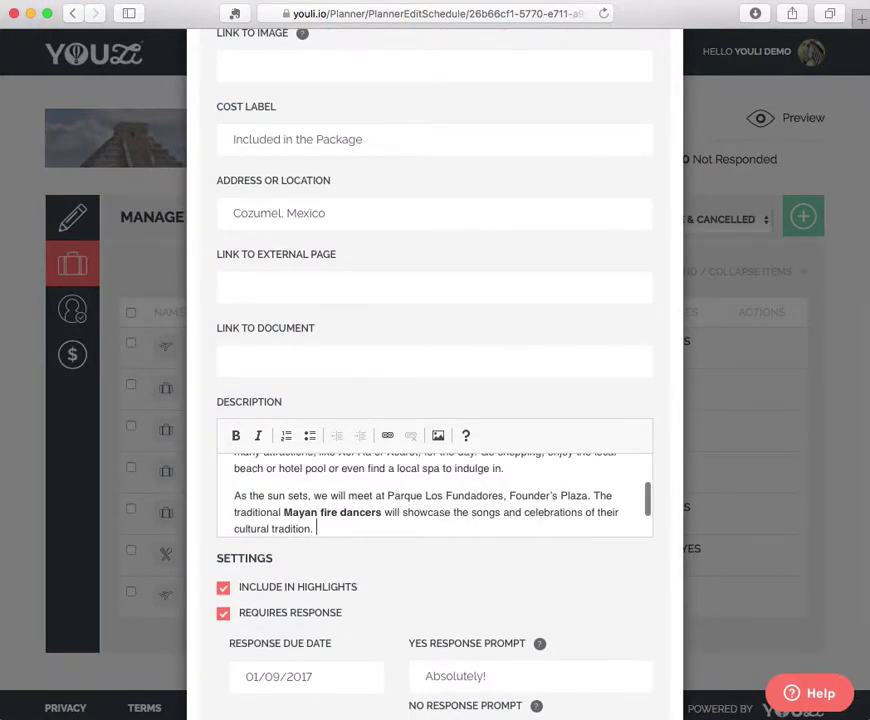
key(Return)
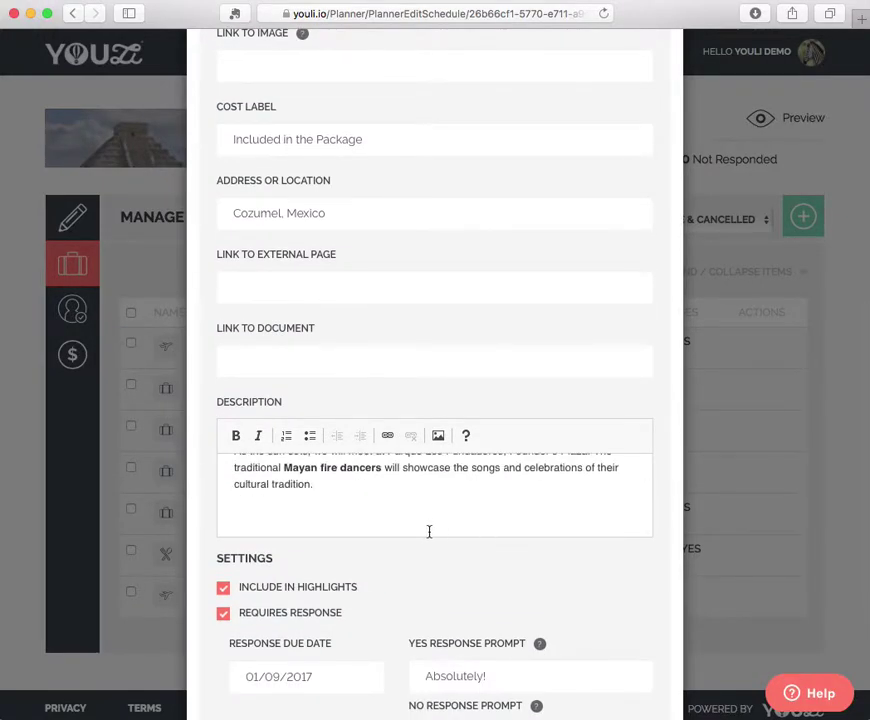
Copy "Mayan fire dancers" from the description and search the web for "Mayan fire dancers images" in a new browser tab
drag(284, 467, 386, 468)
key(super+c)
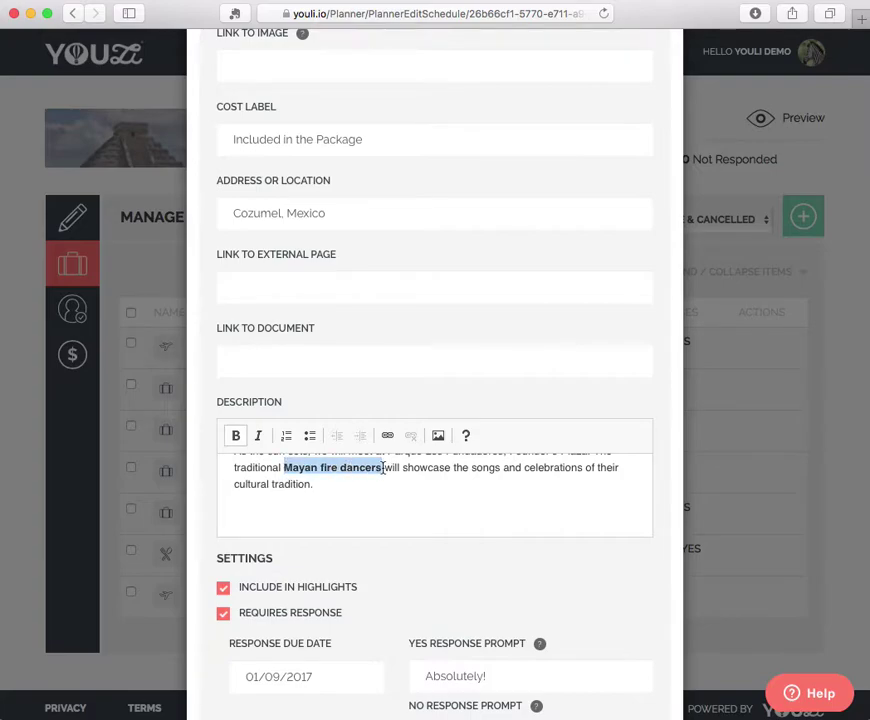
key(super+t)
key(super+v)
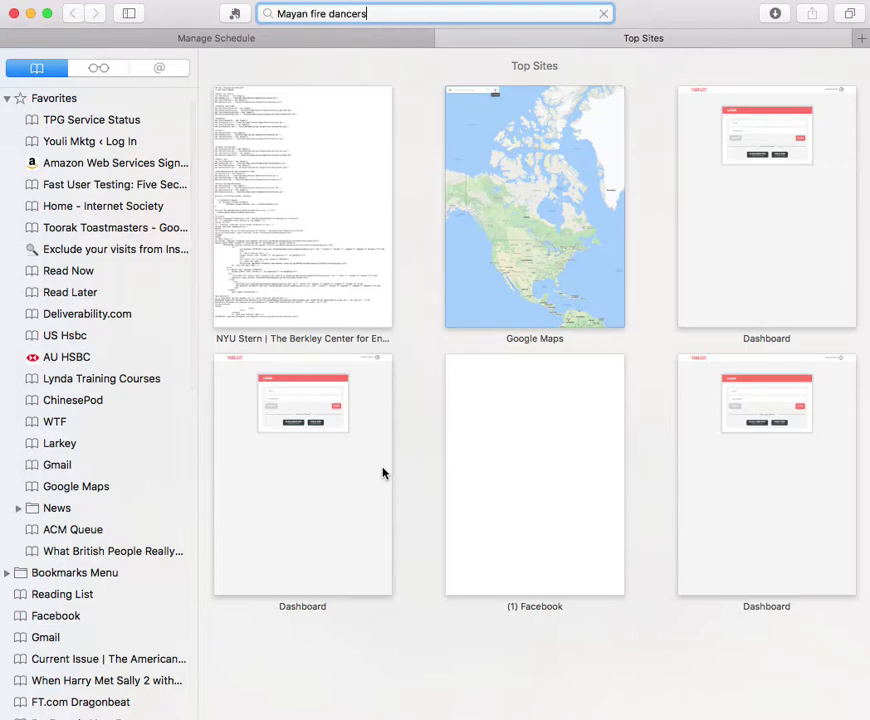
text(images)
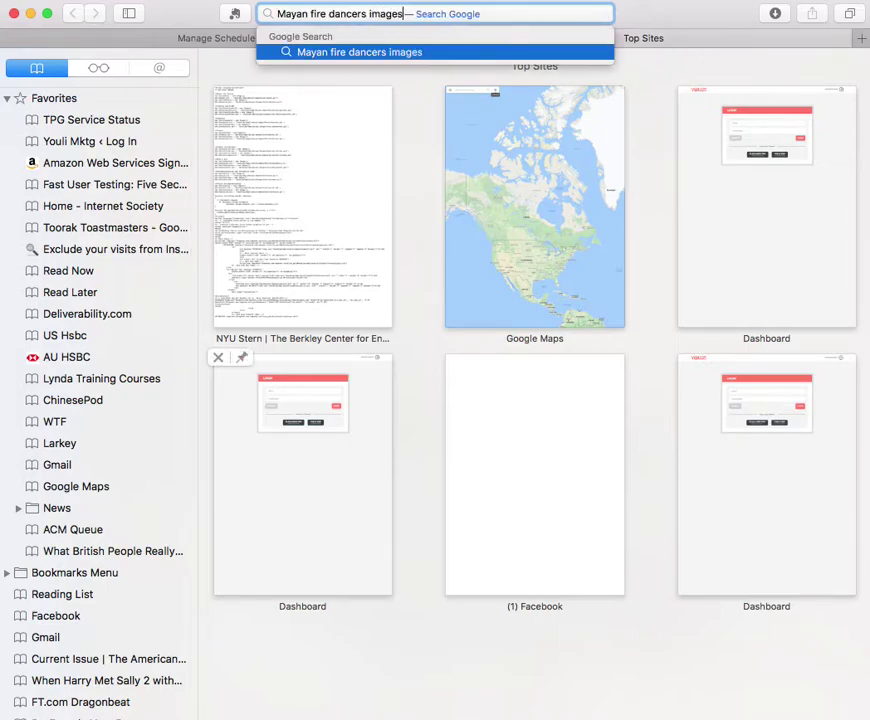
key(Escape)
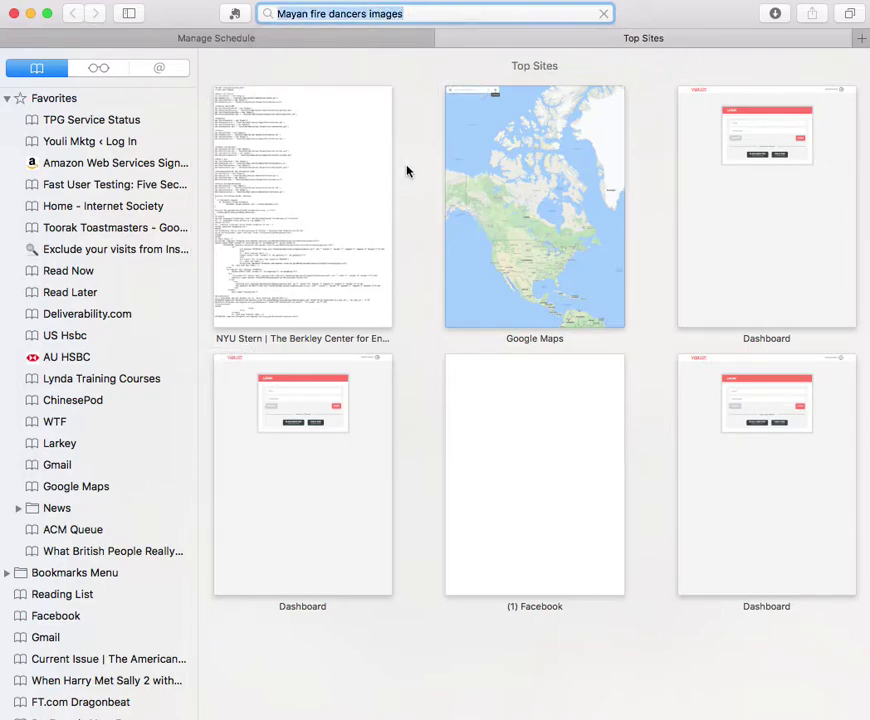
key(Return)
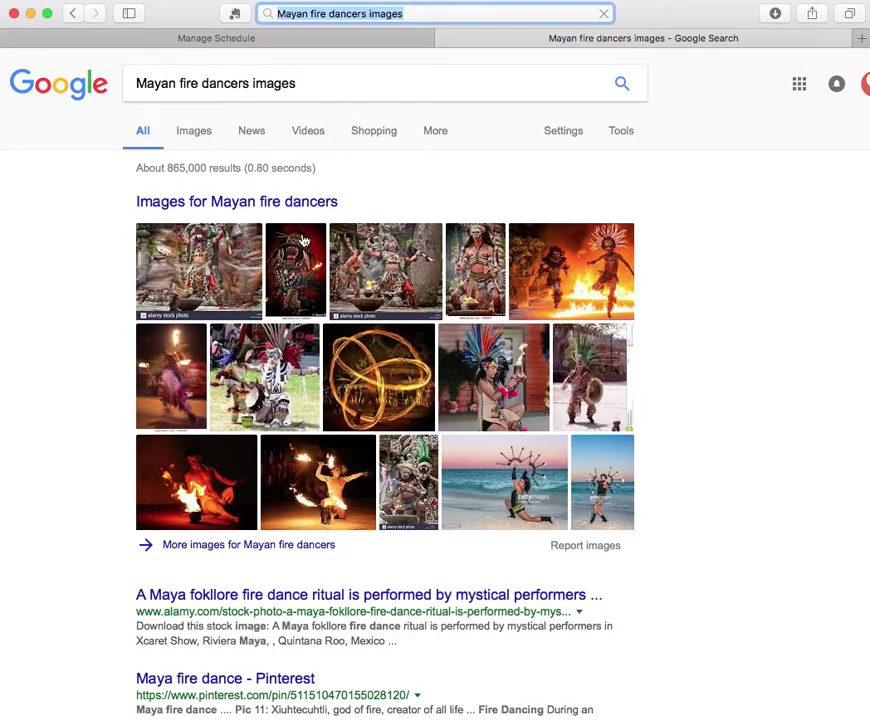
Open the Burning Mountain Festival picture of three dancers before flames and copy its image address
click(560, 271)
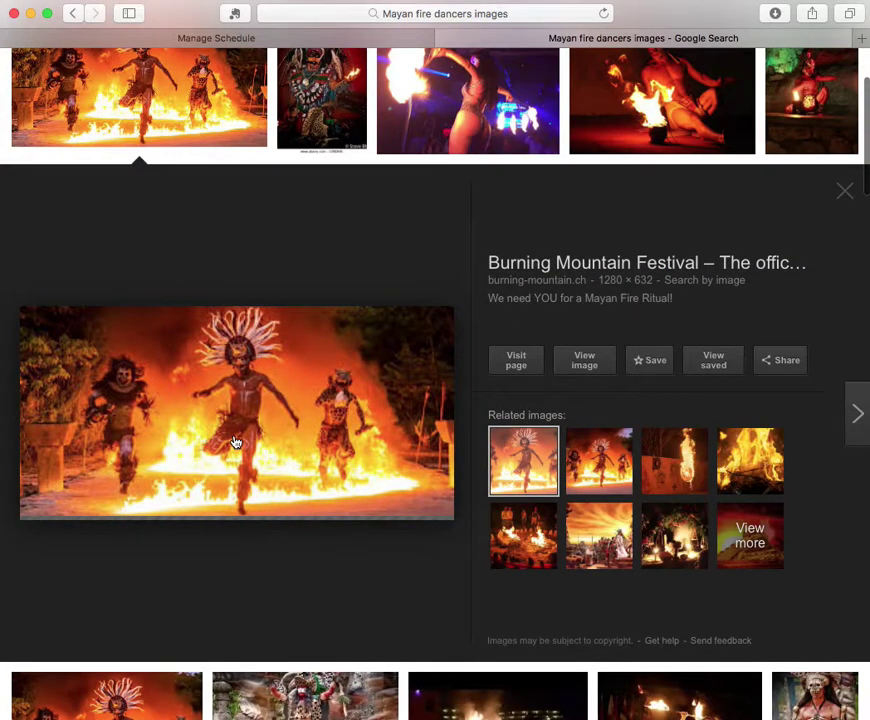
right_click(236, 442)
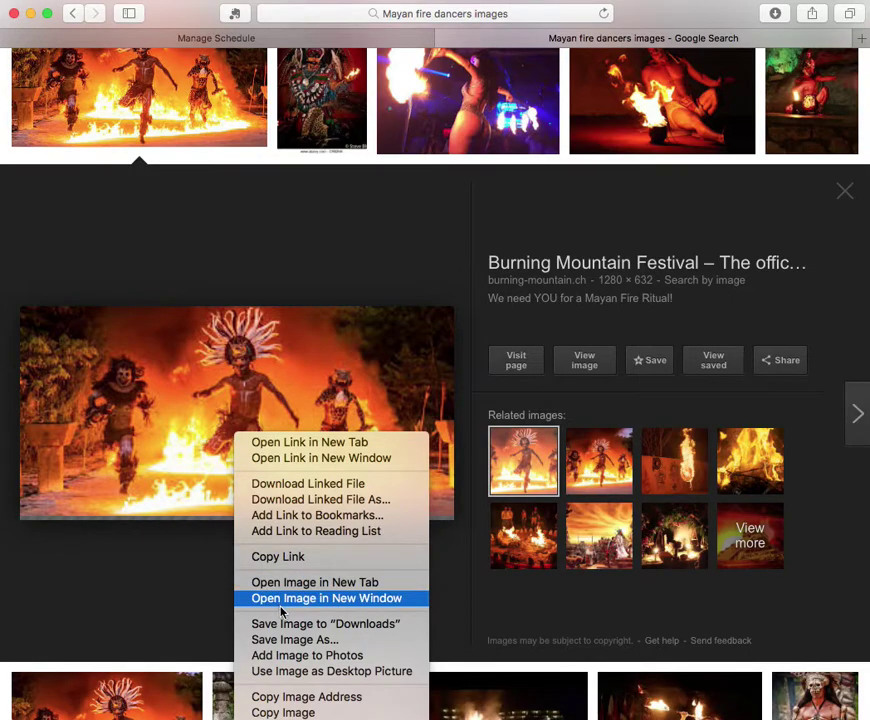
click(316, 698)
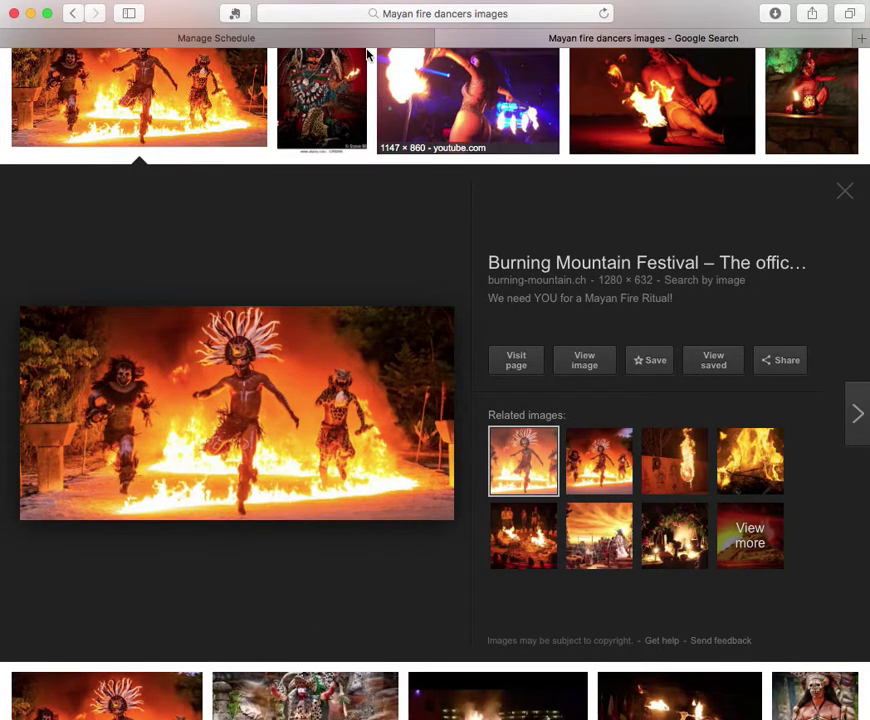
Return to the Day Four form and load the copied picture address into a new image on the description's empty line
click(274, 41)
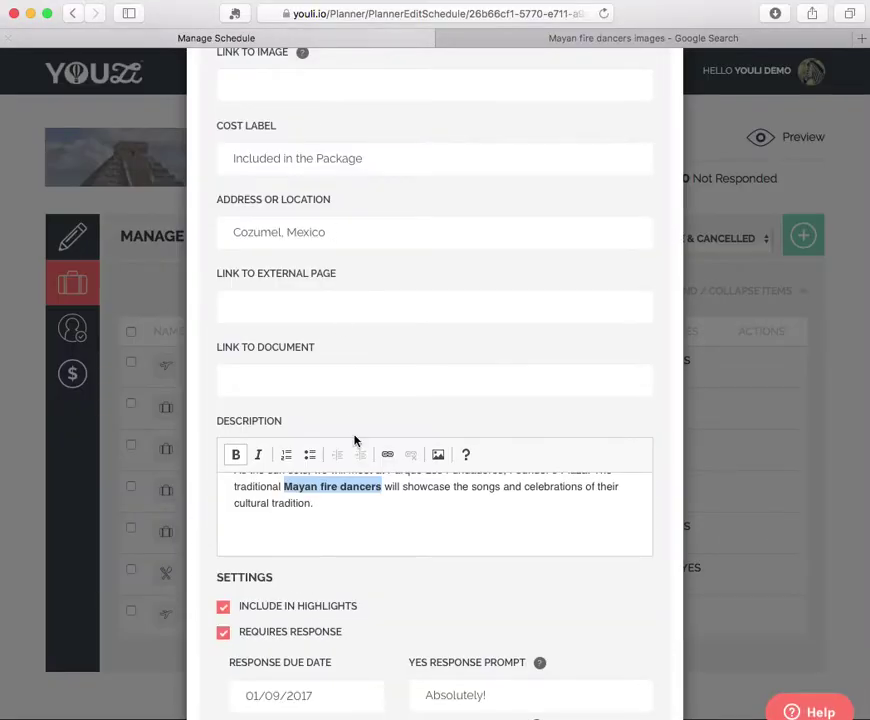
click(339, 526)
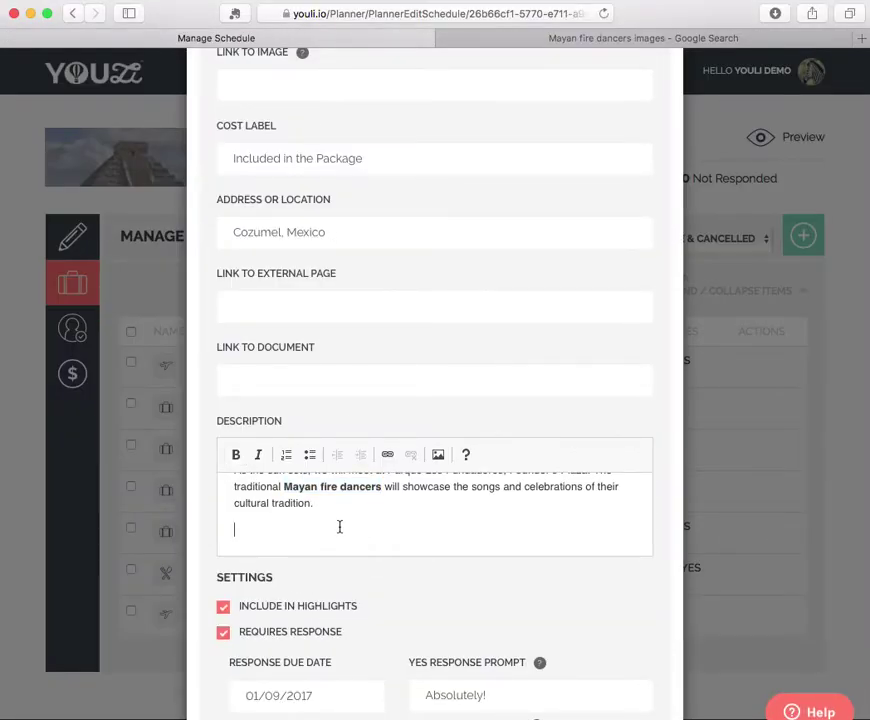
click(438, 457)
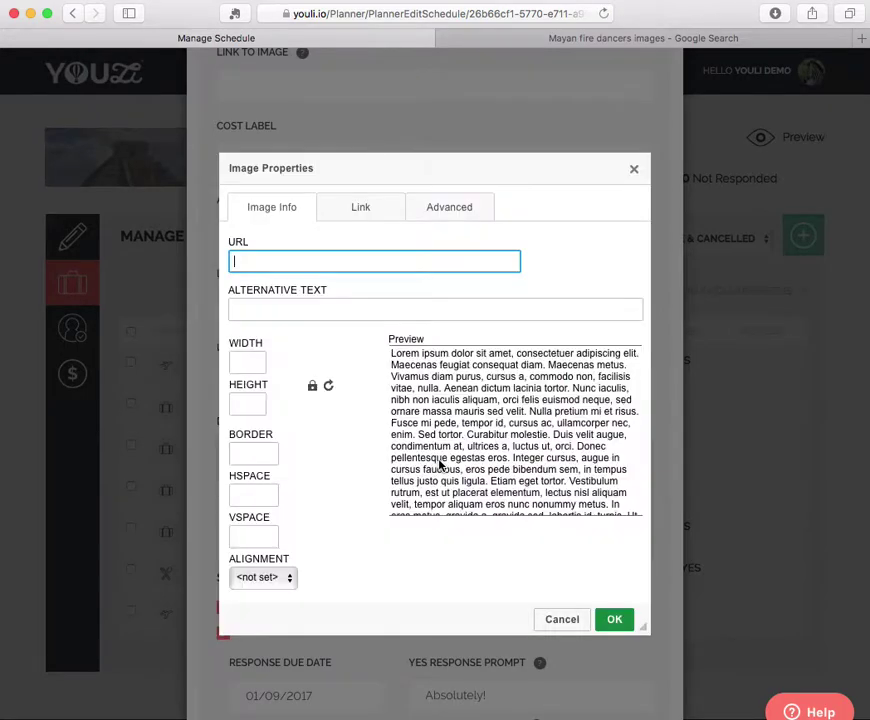
key(super+v)
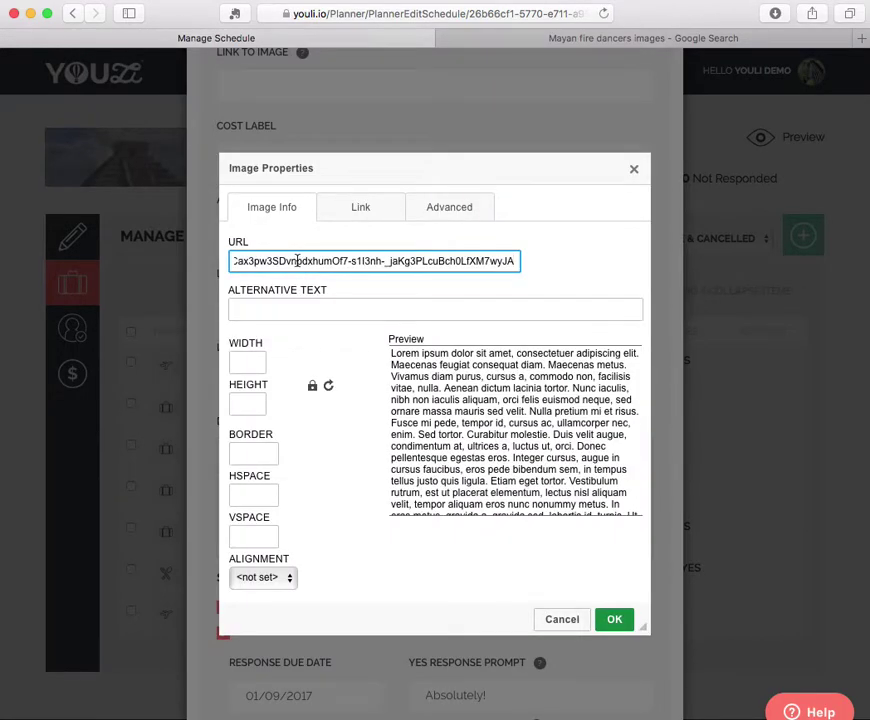
key(super+Left)
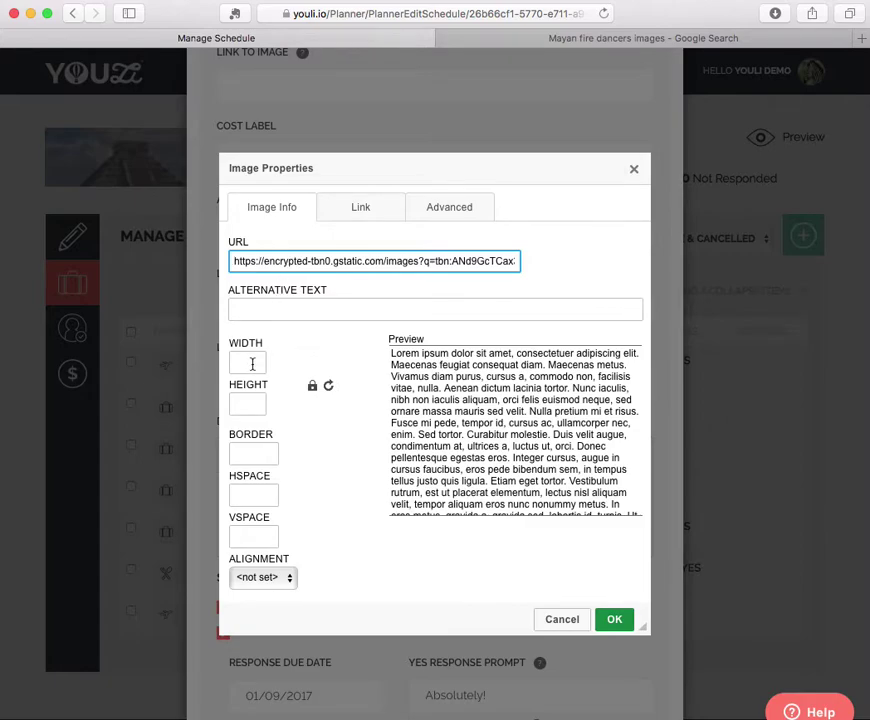
click(532, 485)
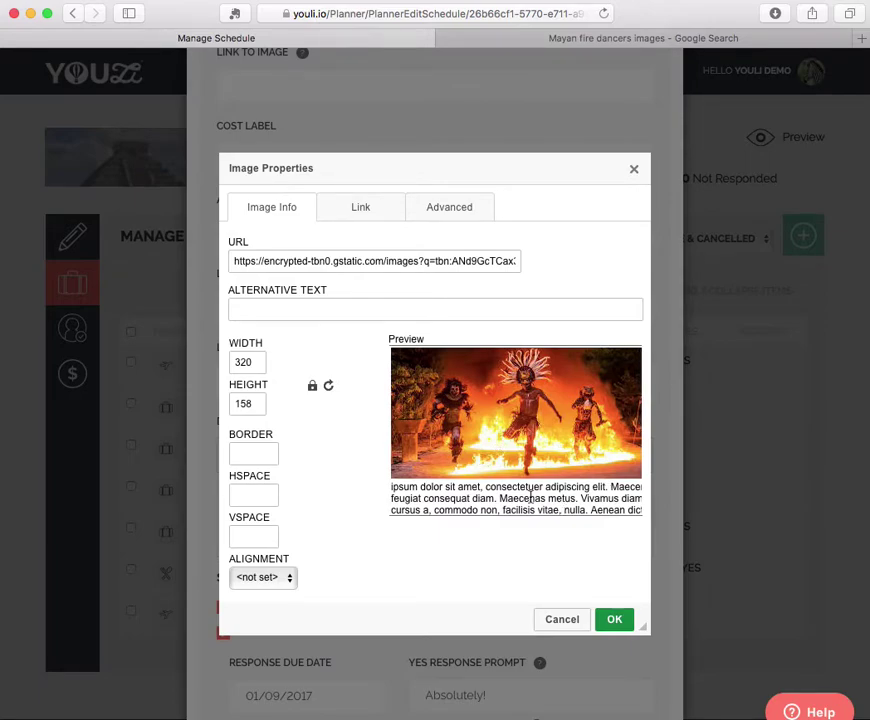
Try image widths of 200 and 500, and set the width back to 320
drag(257, 362, 232, 361)
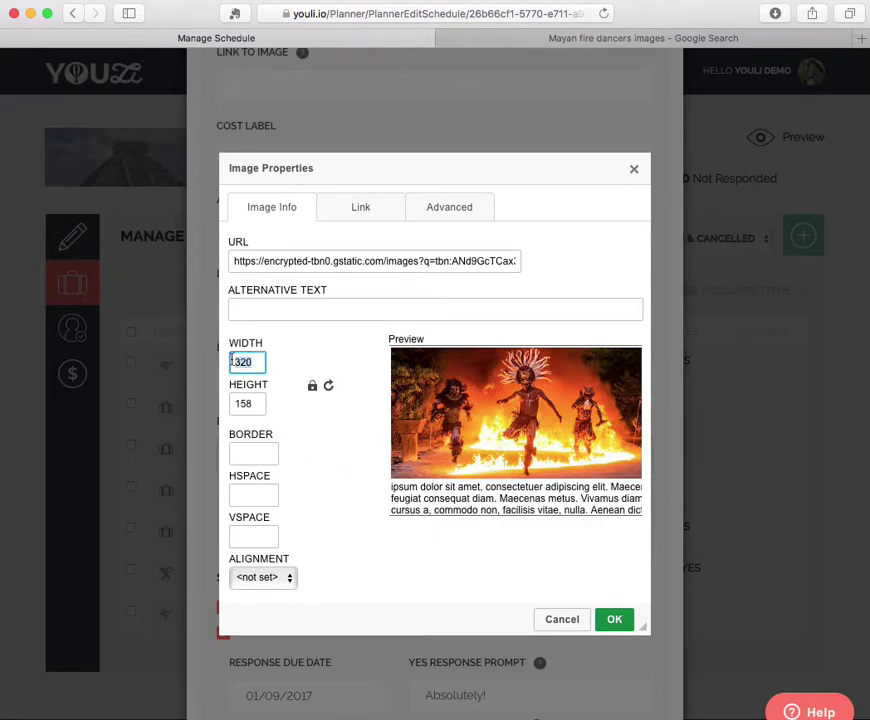
text(200)
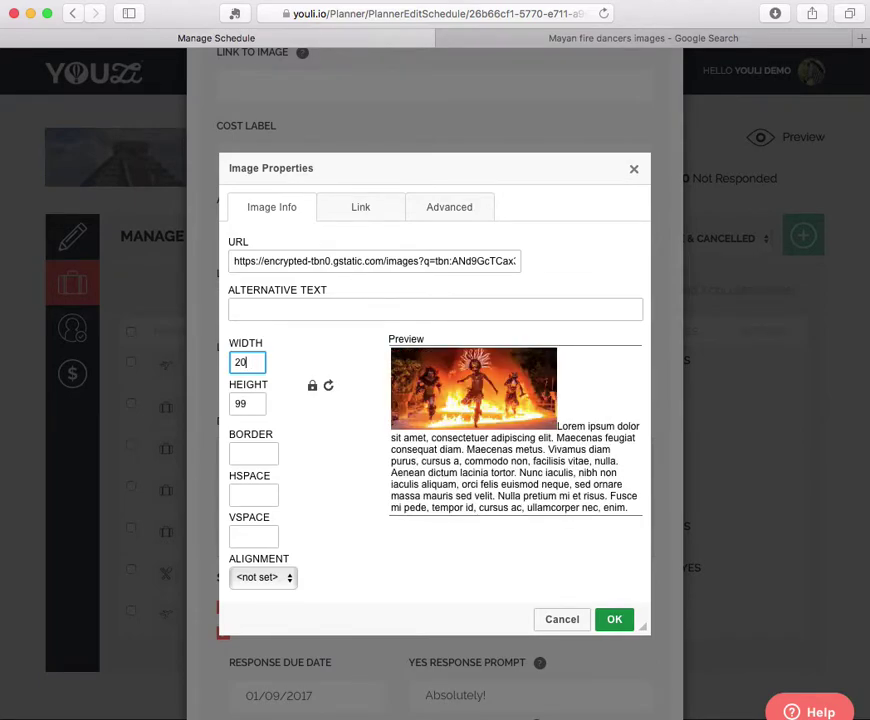
key(BackSpace)
key(BackSpace)
text(500)
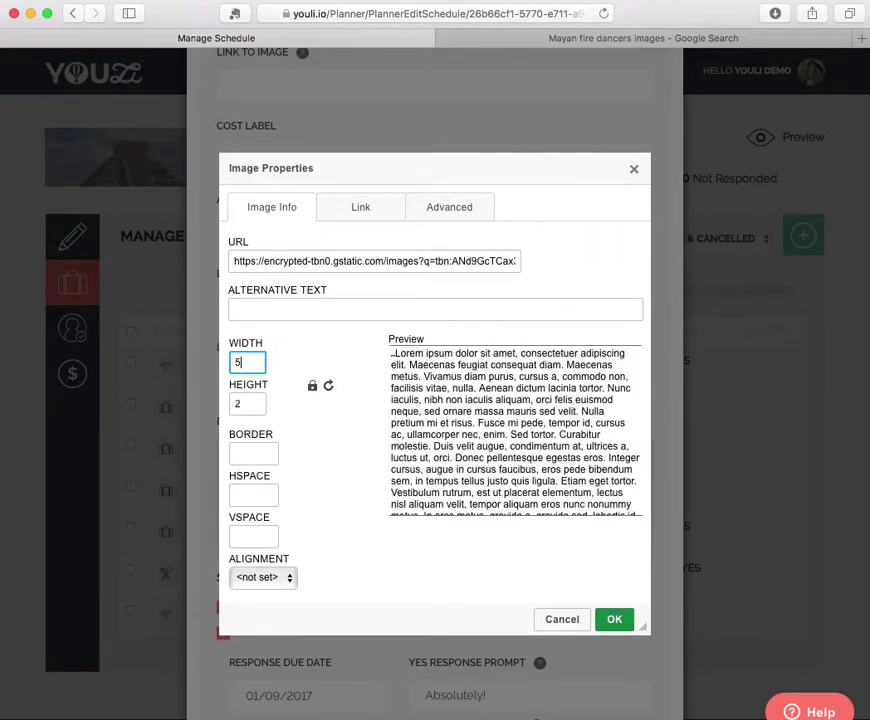
key(BackSpace)
key(BackSpace)
key(BackSpace)
text(320)
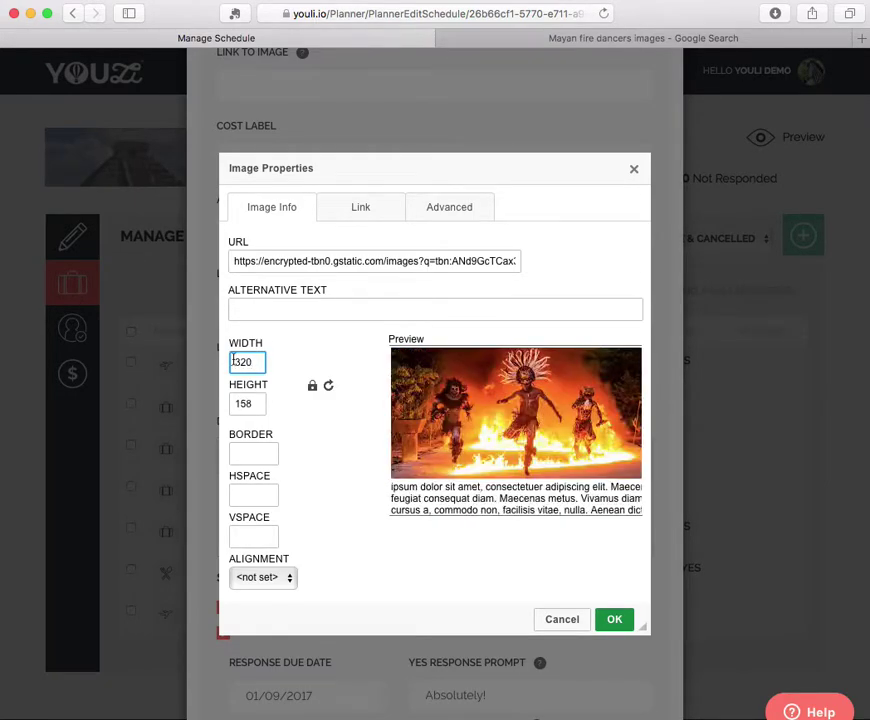
Insert the fire dancers image into the description and save the Day Four item
click(615, 621)
scroll(575, 526, up, 2)
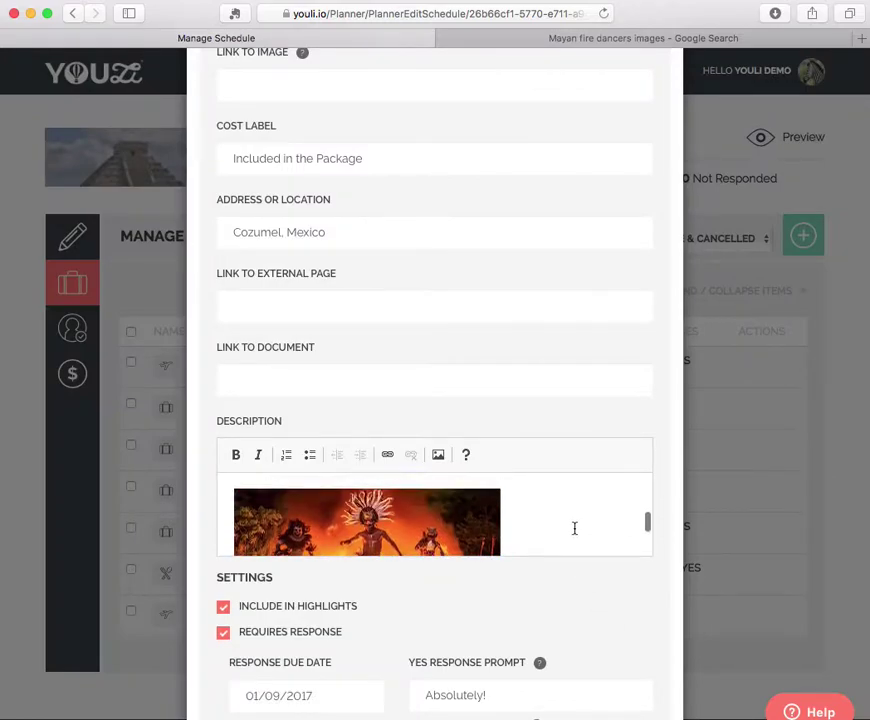
scroll(575, 528, up, 3)
scroll(575, 528, down, 3)
scroll(575, 527, down, 1)
scroll(594, 621, down, 3)
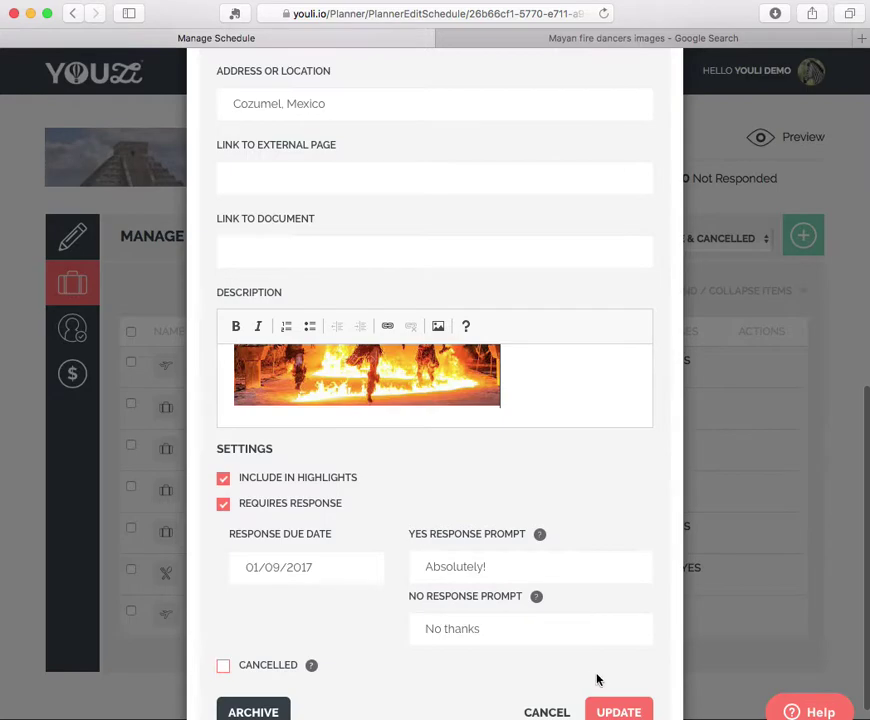
click(614, 711)
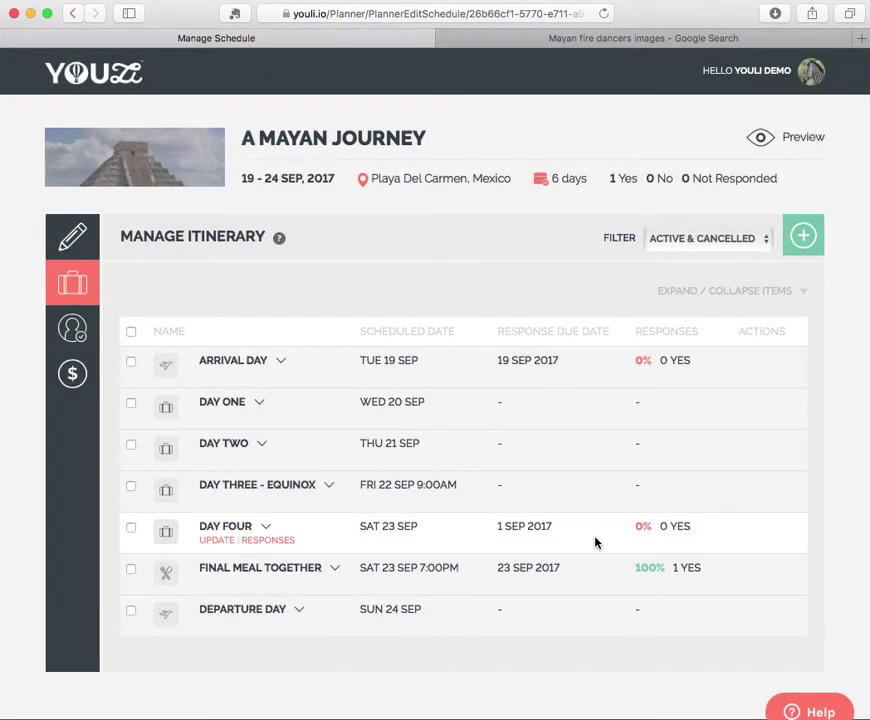
Preview the trip, examine Day Four's expanded details in the travel plan, and close the preview
click(763, 138)
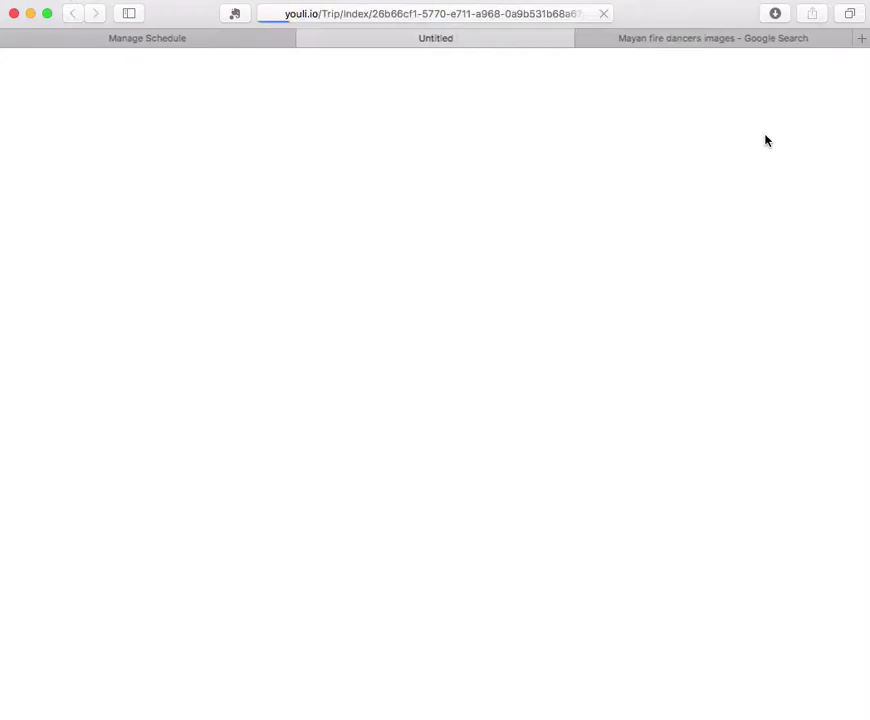
scroll(185, 519, down, 5)
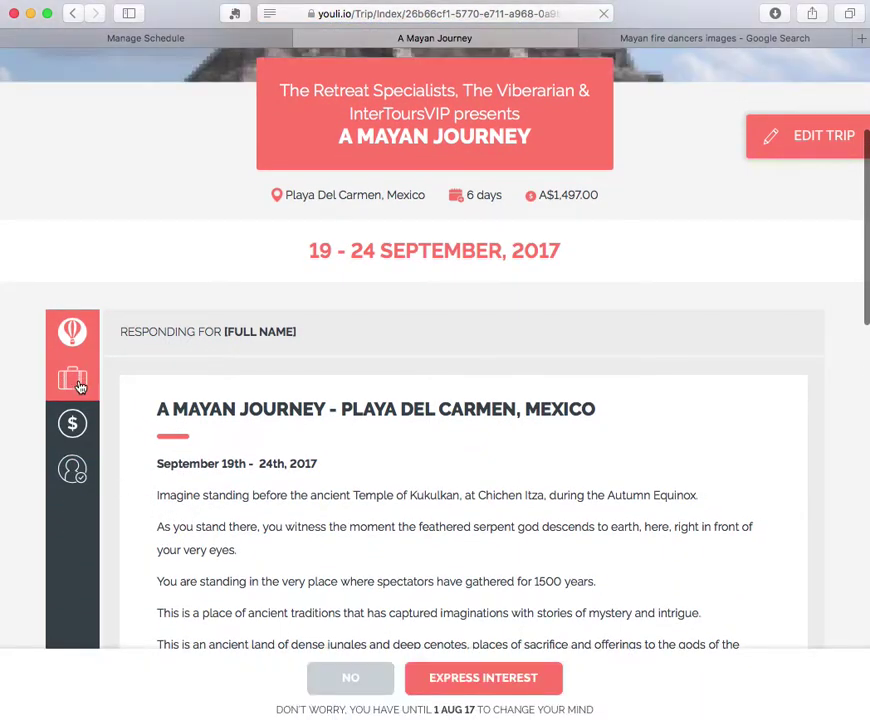
click(75, 387)
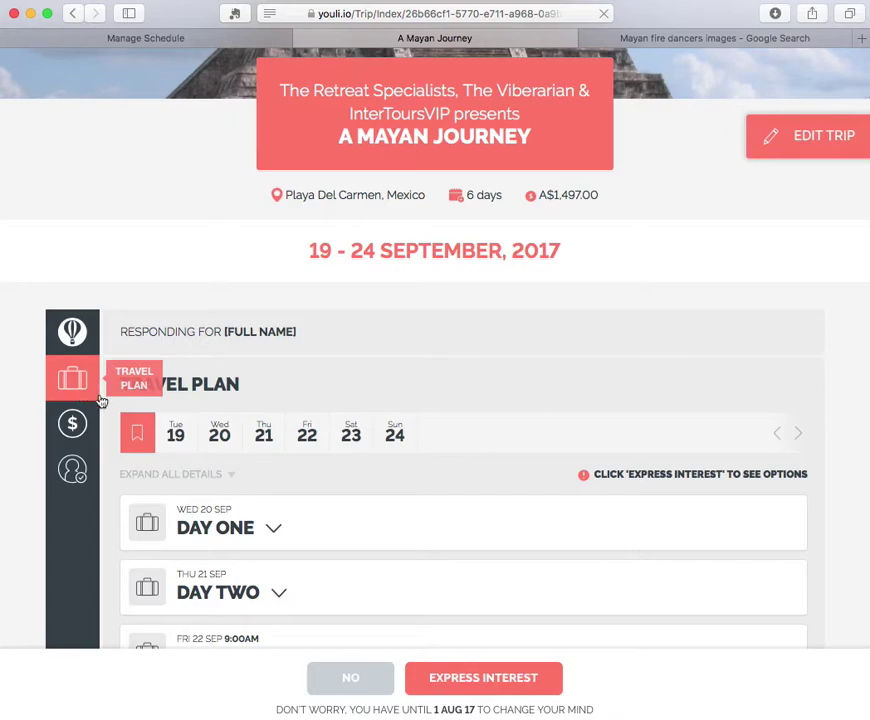
scroll(316, 464, down, 2)
scroll(316, 464, down, 5)
click(287, 312)
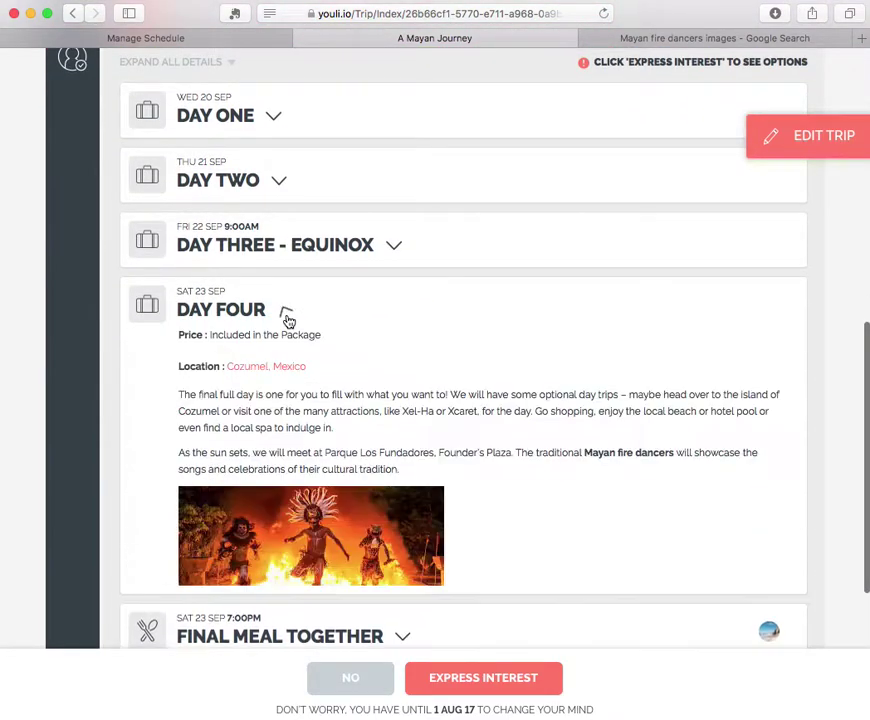
scroll(390, 427, down, 1)
scroll(390, 427, down, 1)
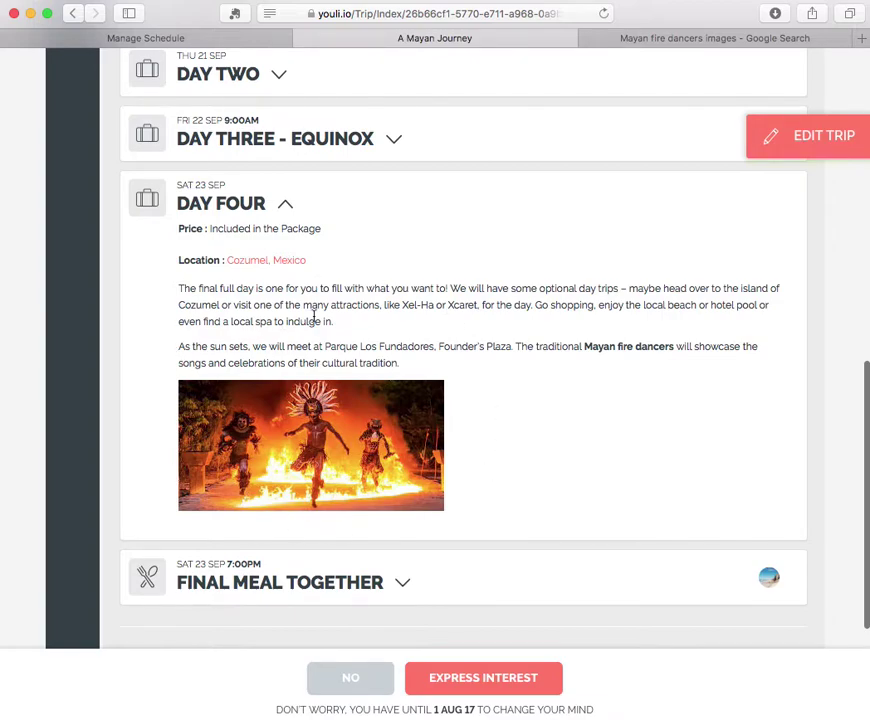
scroll(315, 313, up, 5)
scroll(314, 316, up, 2)
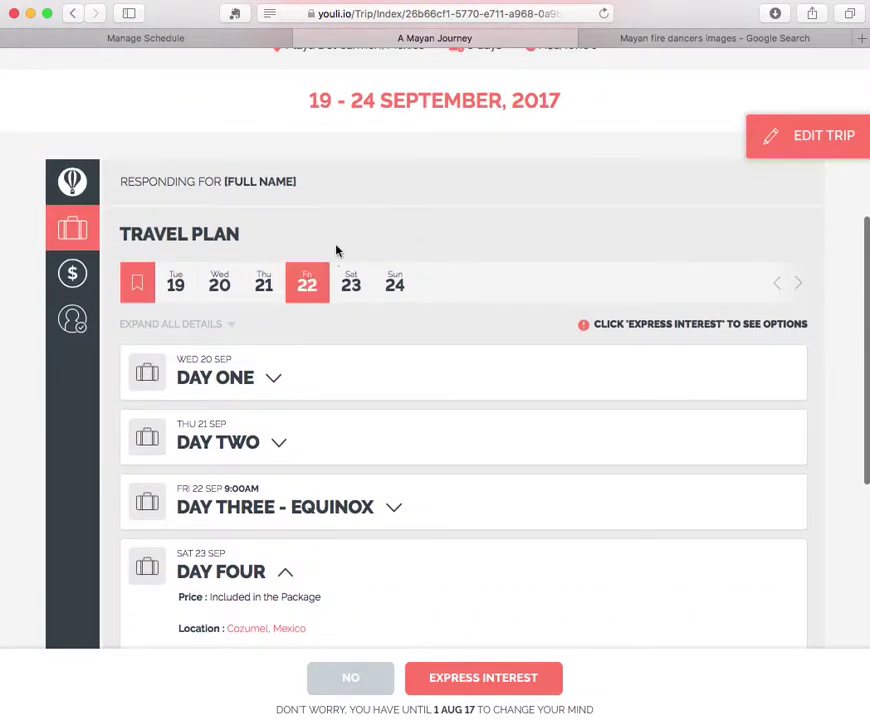
click(302, 43)
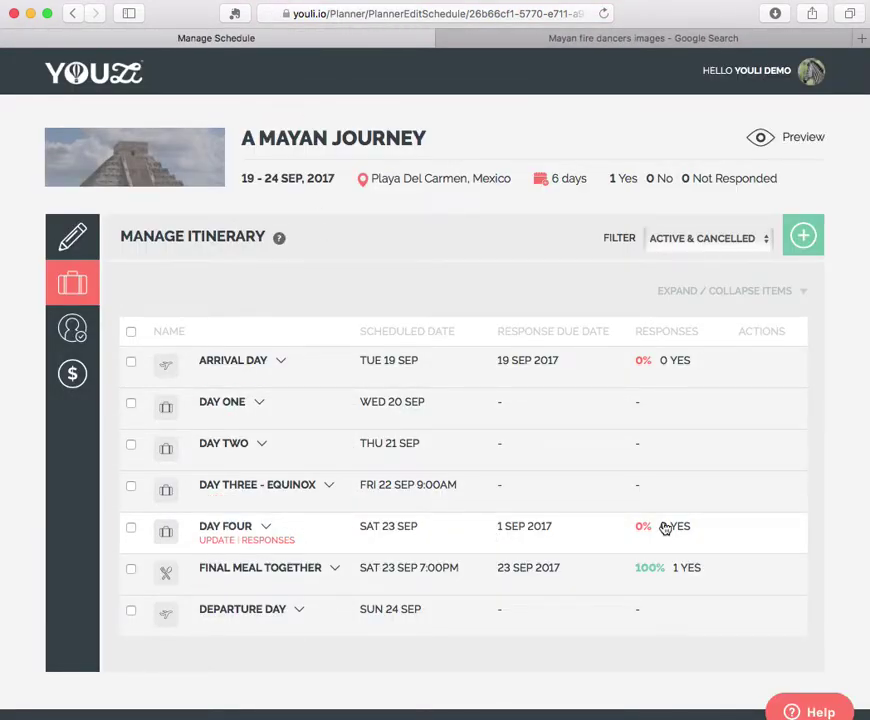
Go to the trip's invitees, view the trip as the listed invitee, and open the itinerary items requiring attention
click(72, 336)
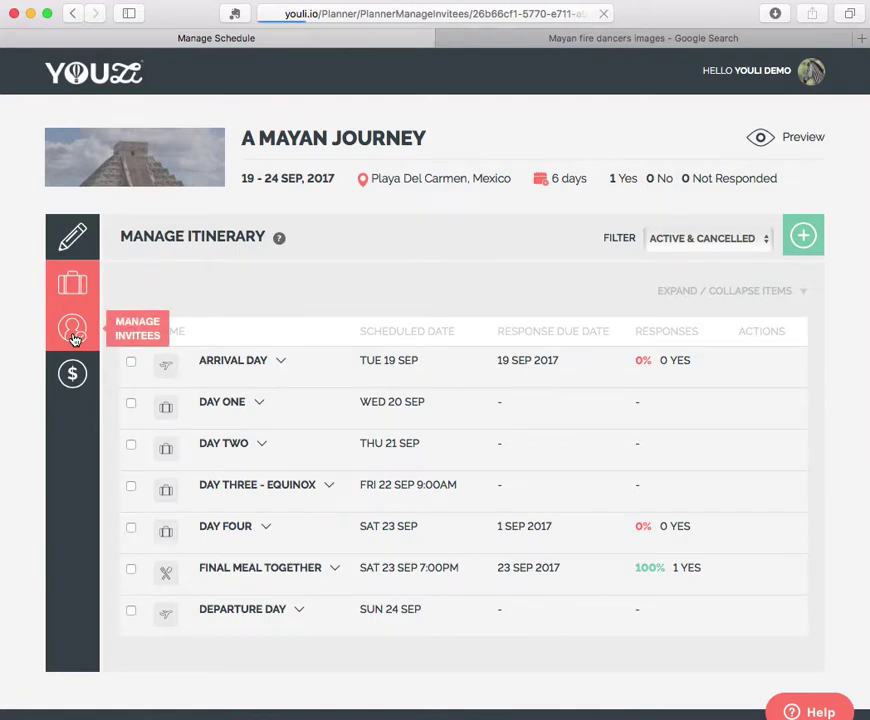
mouse_move(217, 433)
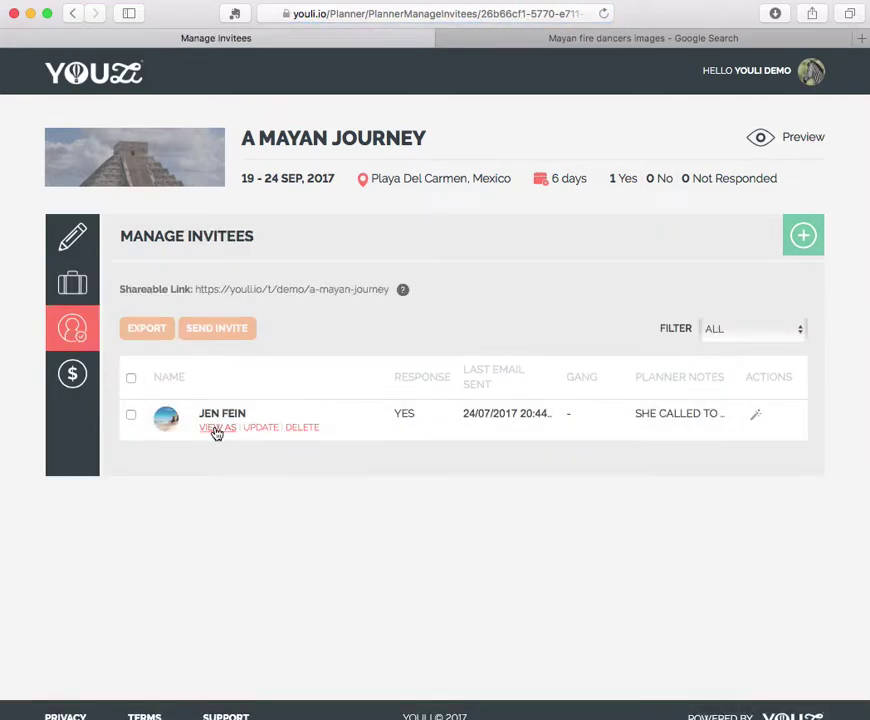
click(217, 430)
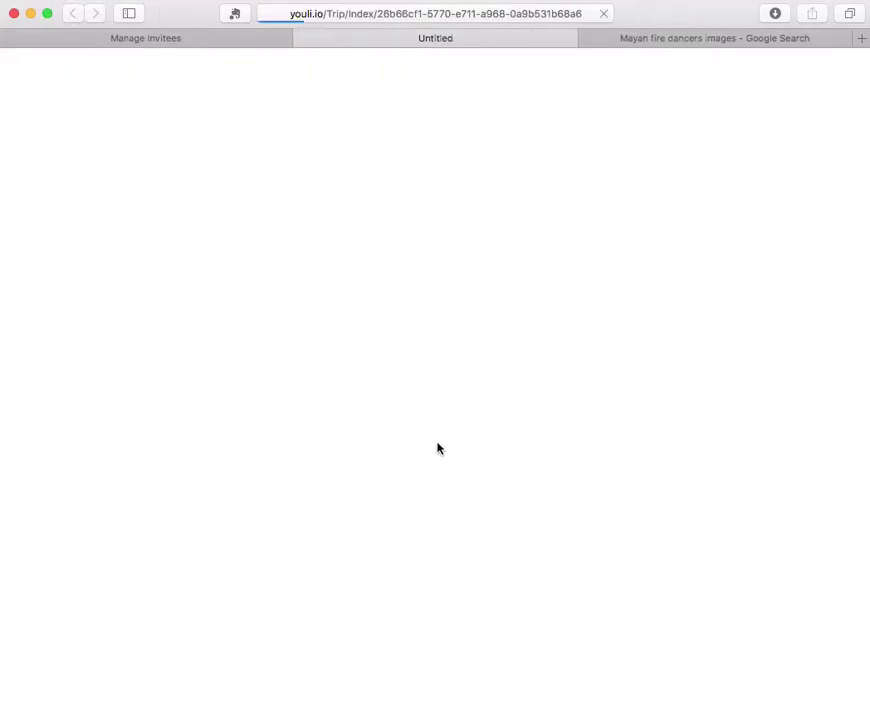
scroll(402, 561, down, 3)
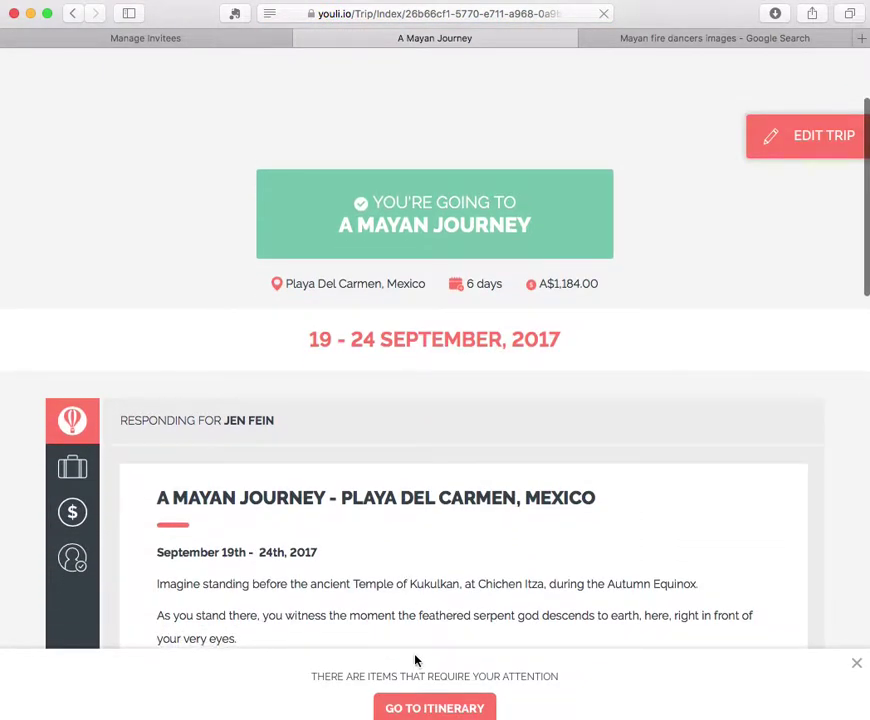
click(423, 709)
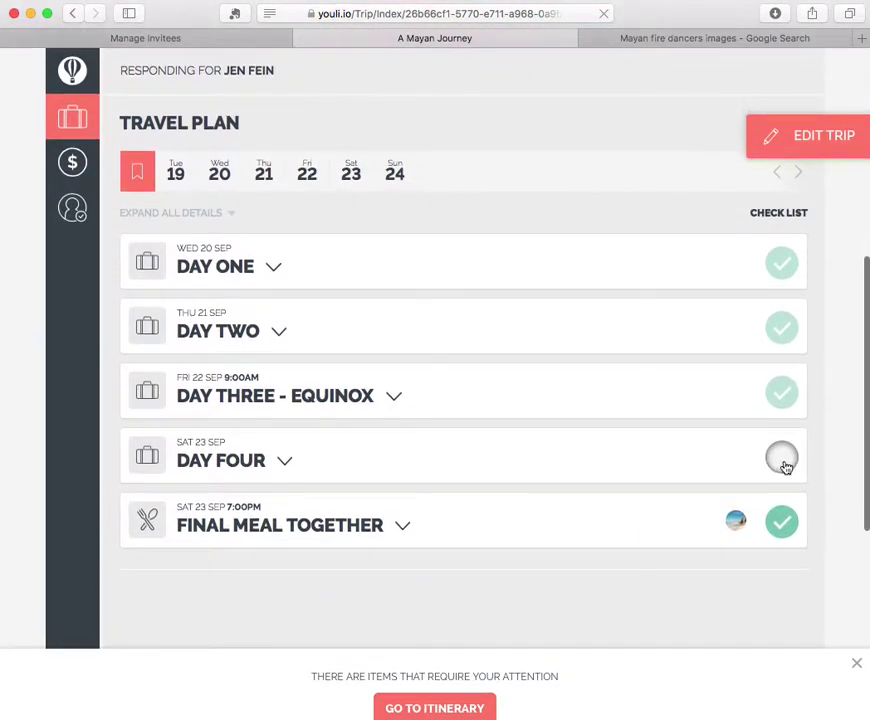
Answer Day Four with "Absolutely!" for the invitee, and look at who is attending it
click(782, 459)
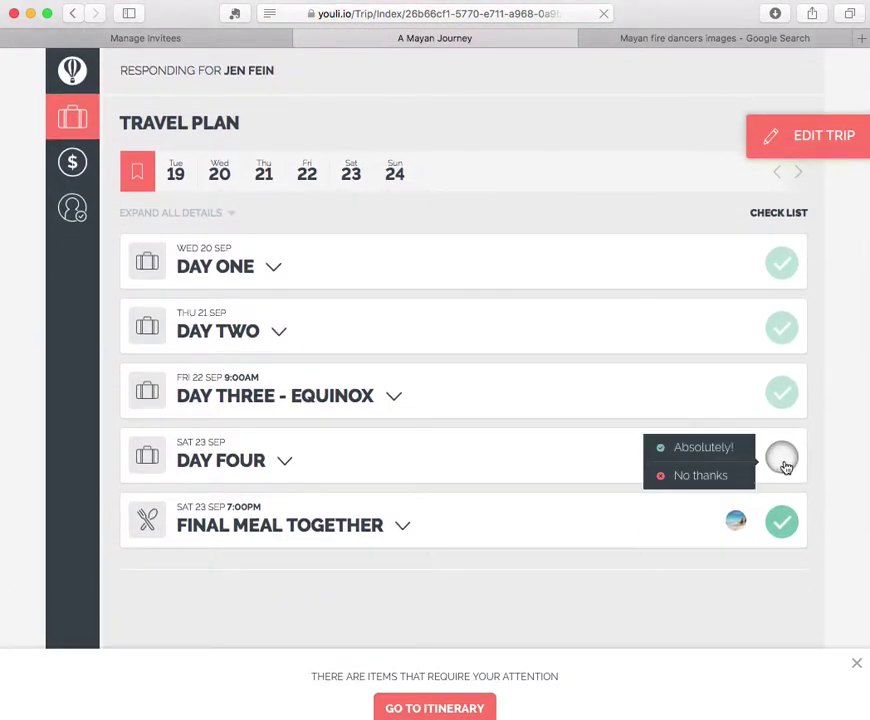
click(721, 457)
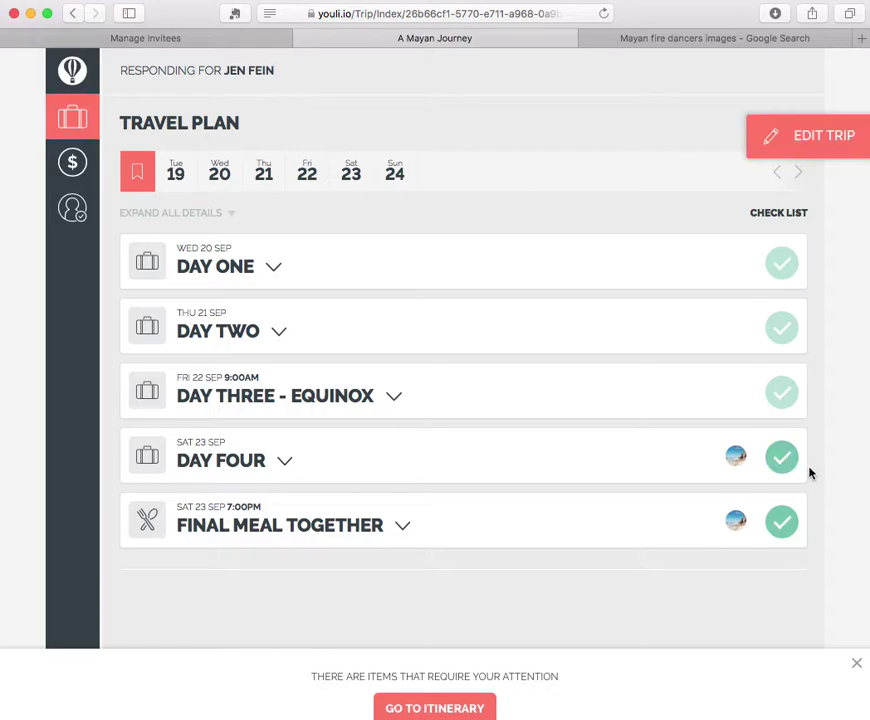
click(734, 459)
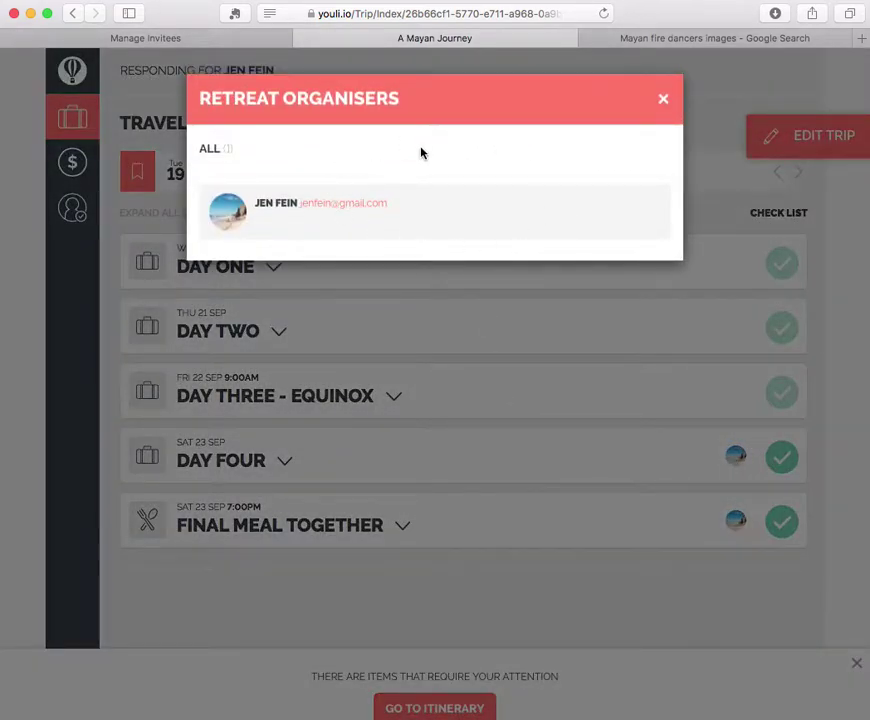
click(663, 100)
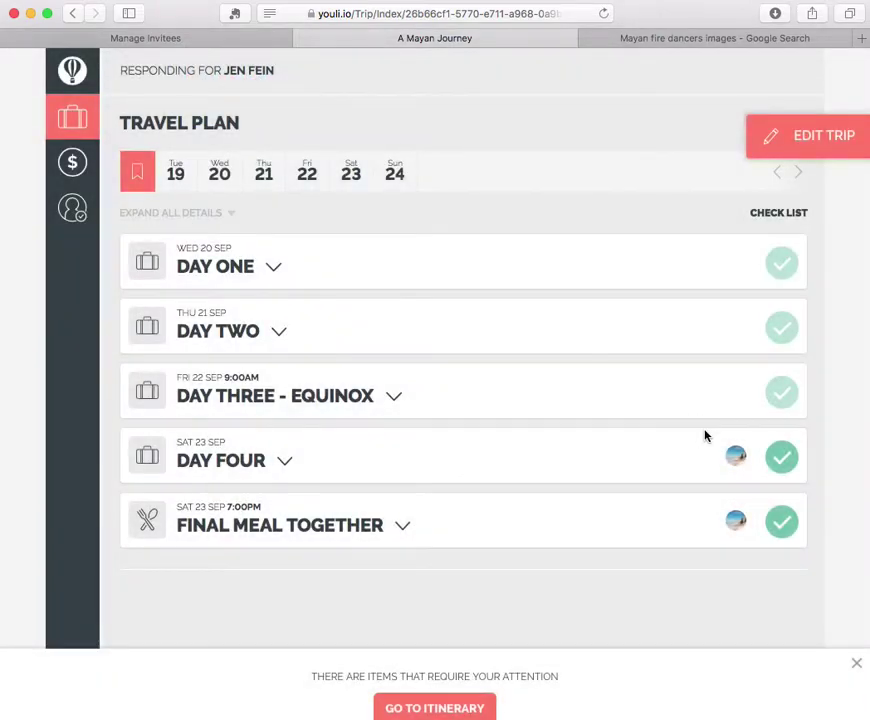
Clear the invitee's Day Four response, answer it with "No thanks", and review the travel plan
click(781, 456)
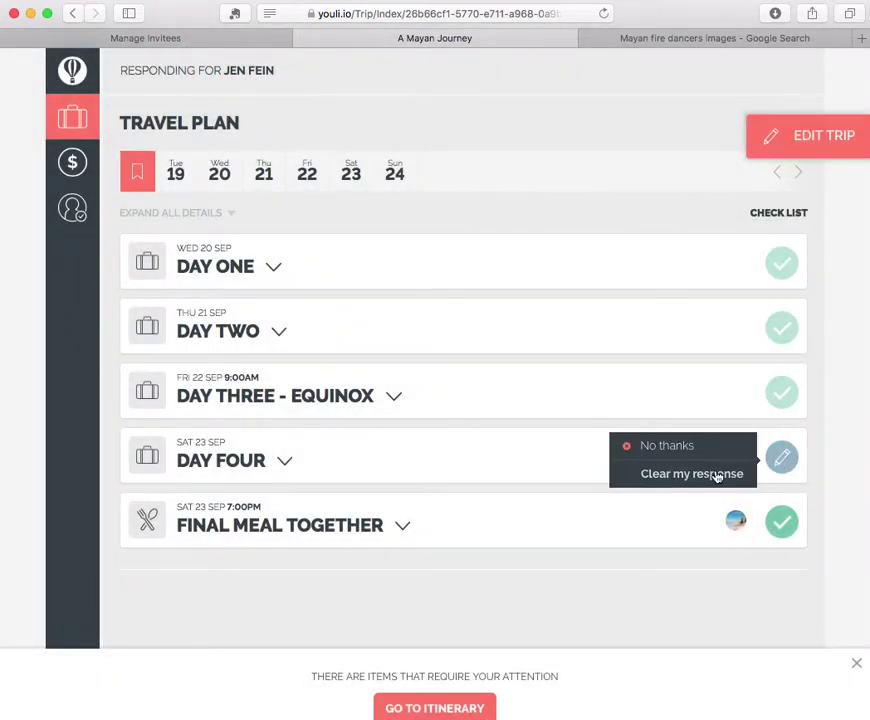
click(716, 474)
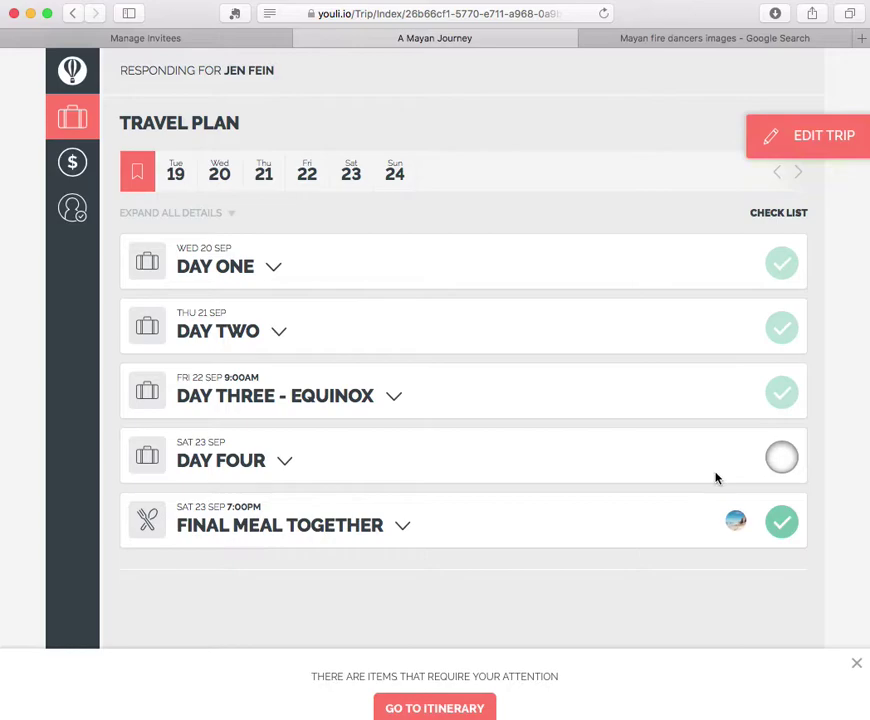
click(780, 457)
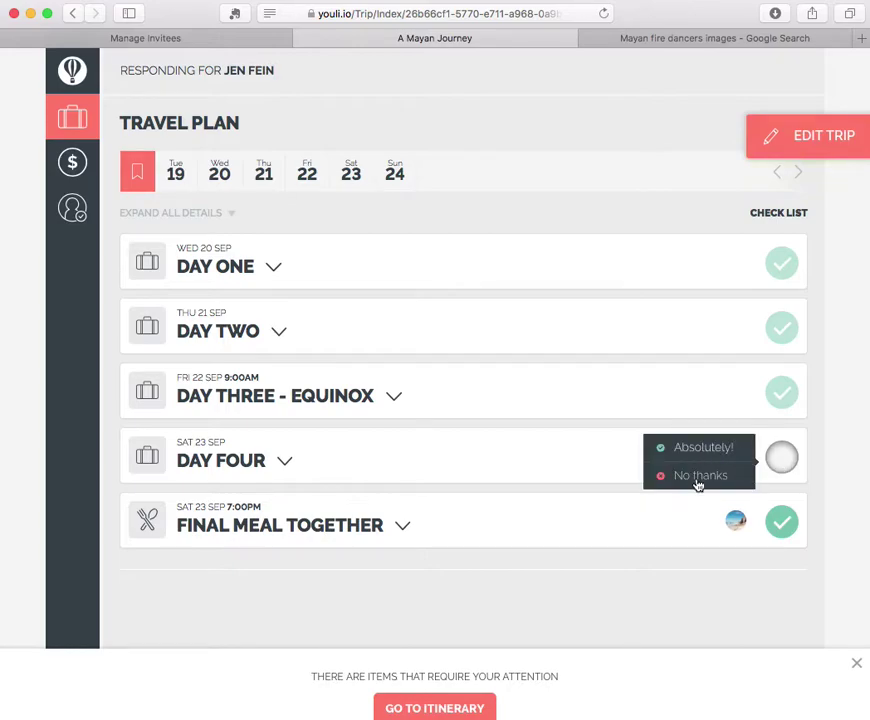
click(697, 476)
scroll(645, 500, down, 2)
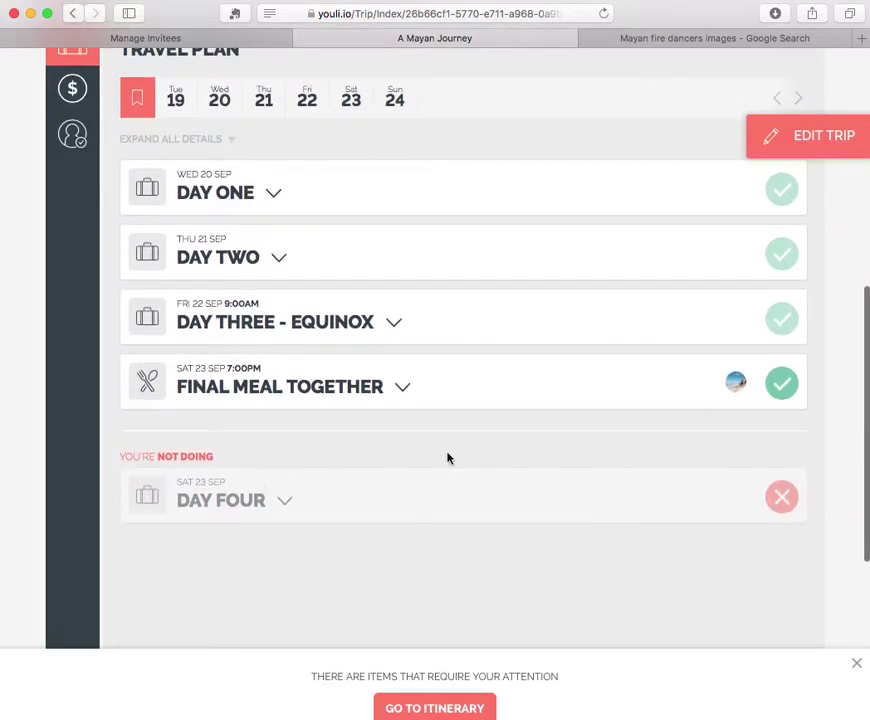
scroll(463, 512, up, 2)
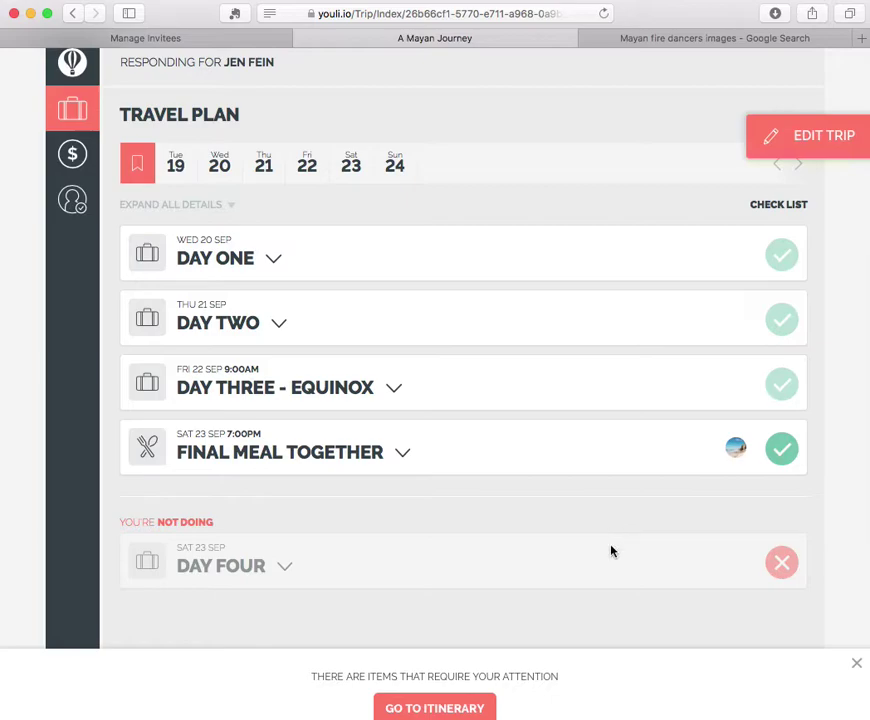
scroll(612, 556, up, 1)
drag(224, 110, 277, 111)
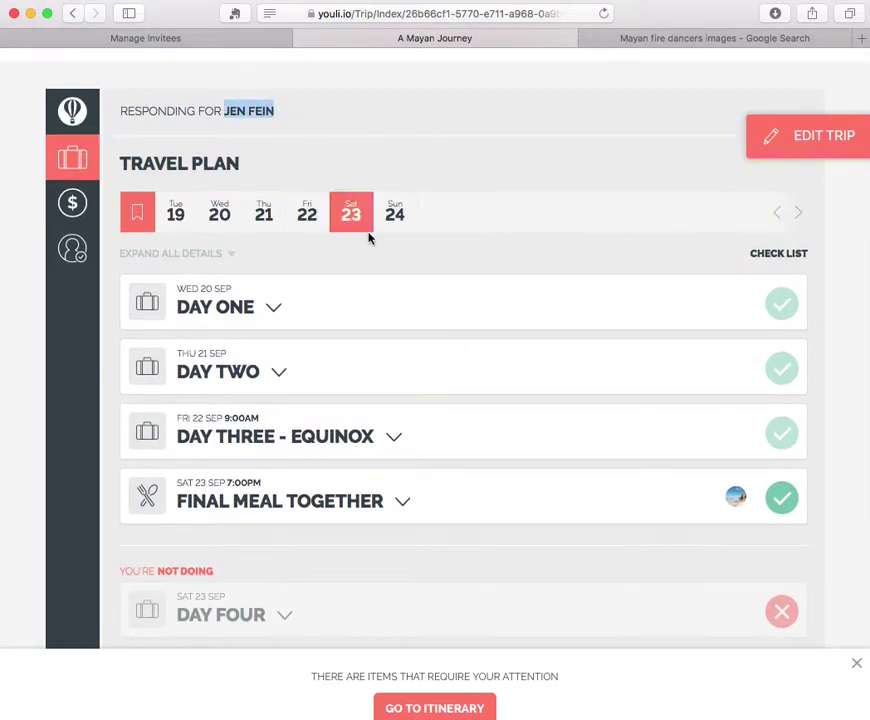
Change the invitee's response for the declined Day Four item to "Absolutely!"
scroll(538, 427, down, 2)
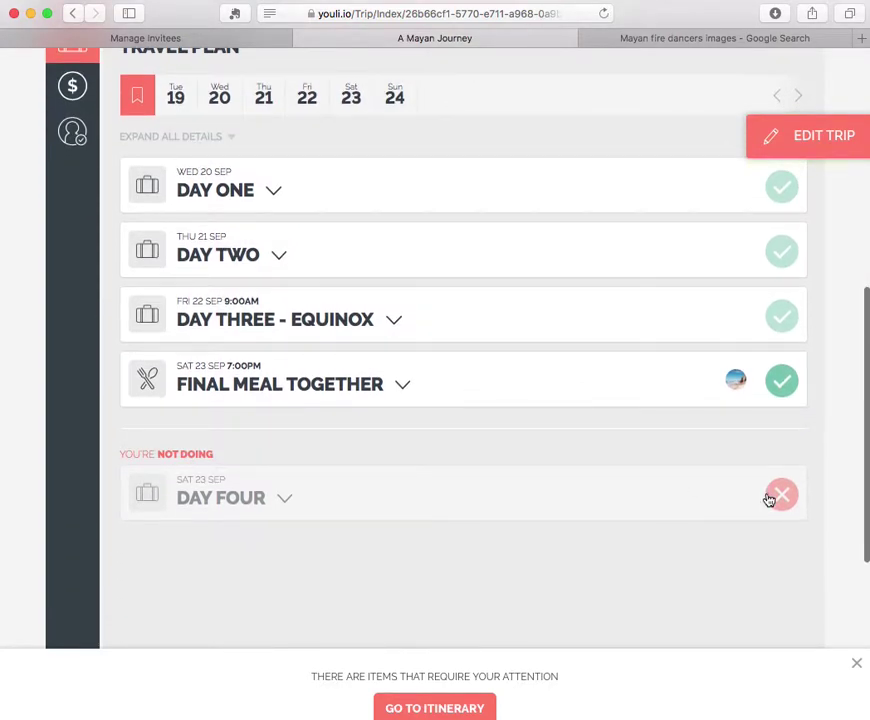
click(779, 499)
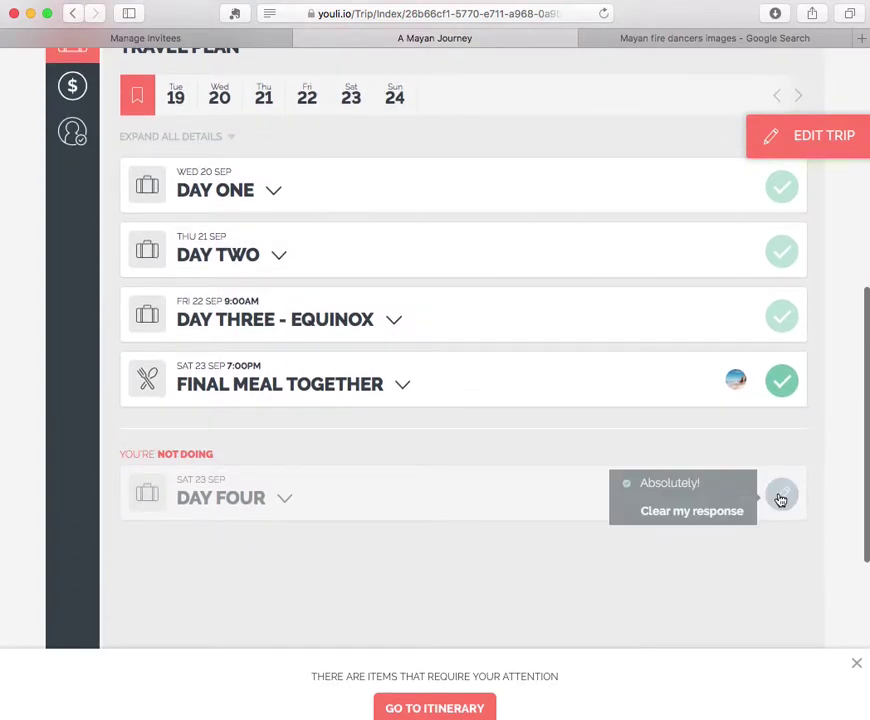
click(686, 487)
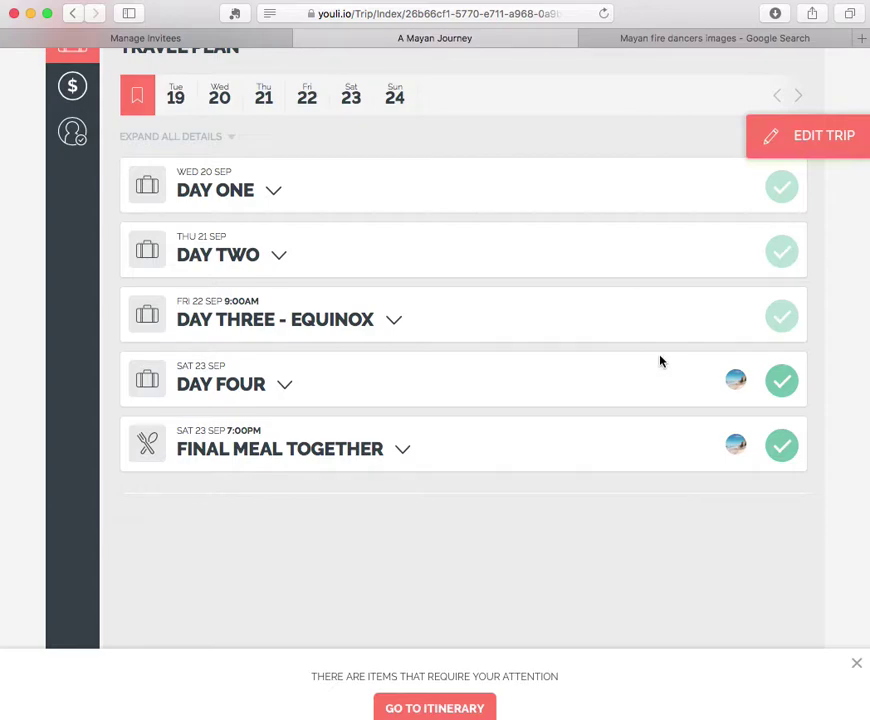
scroll(660, 361, up, 2)
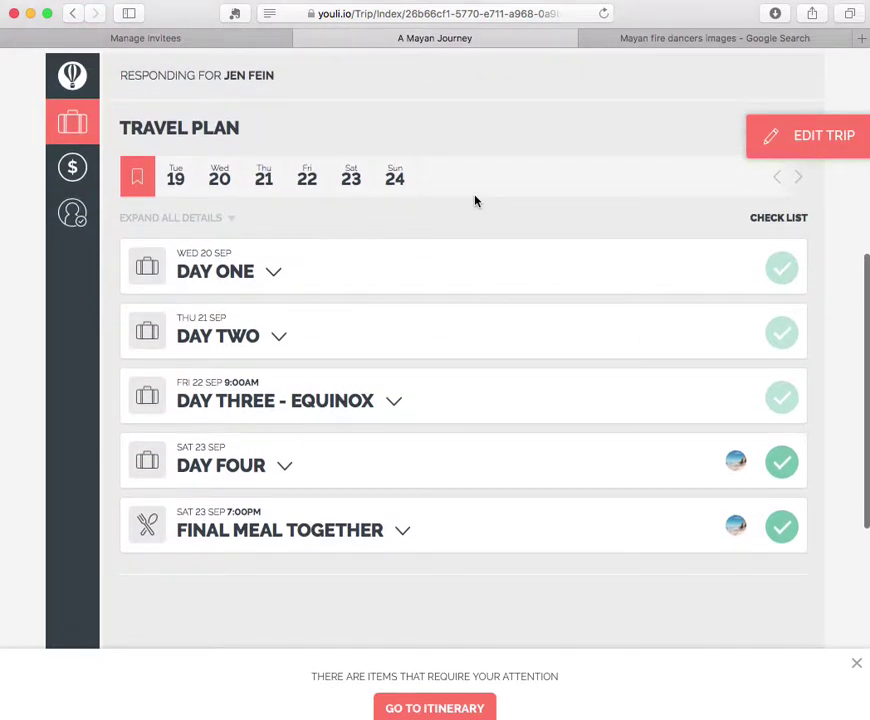